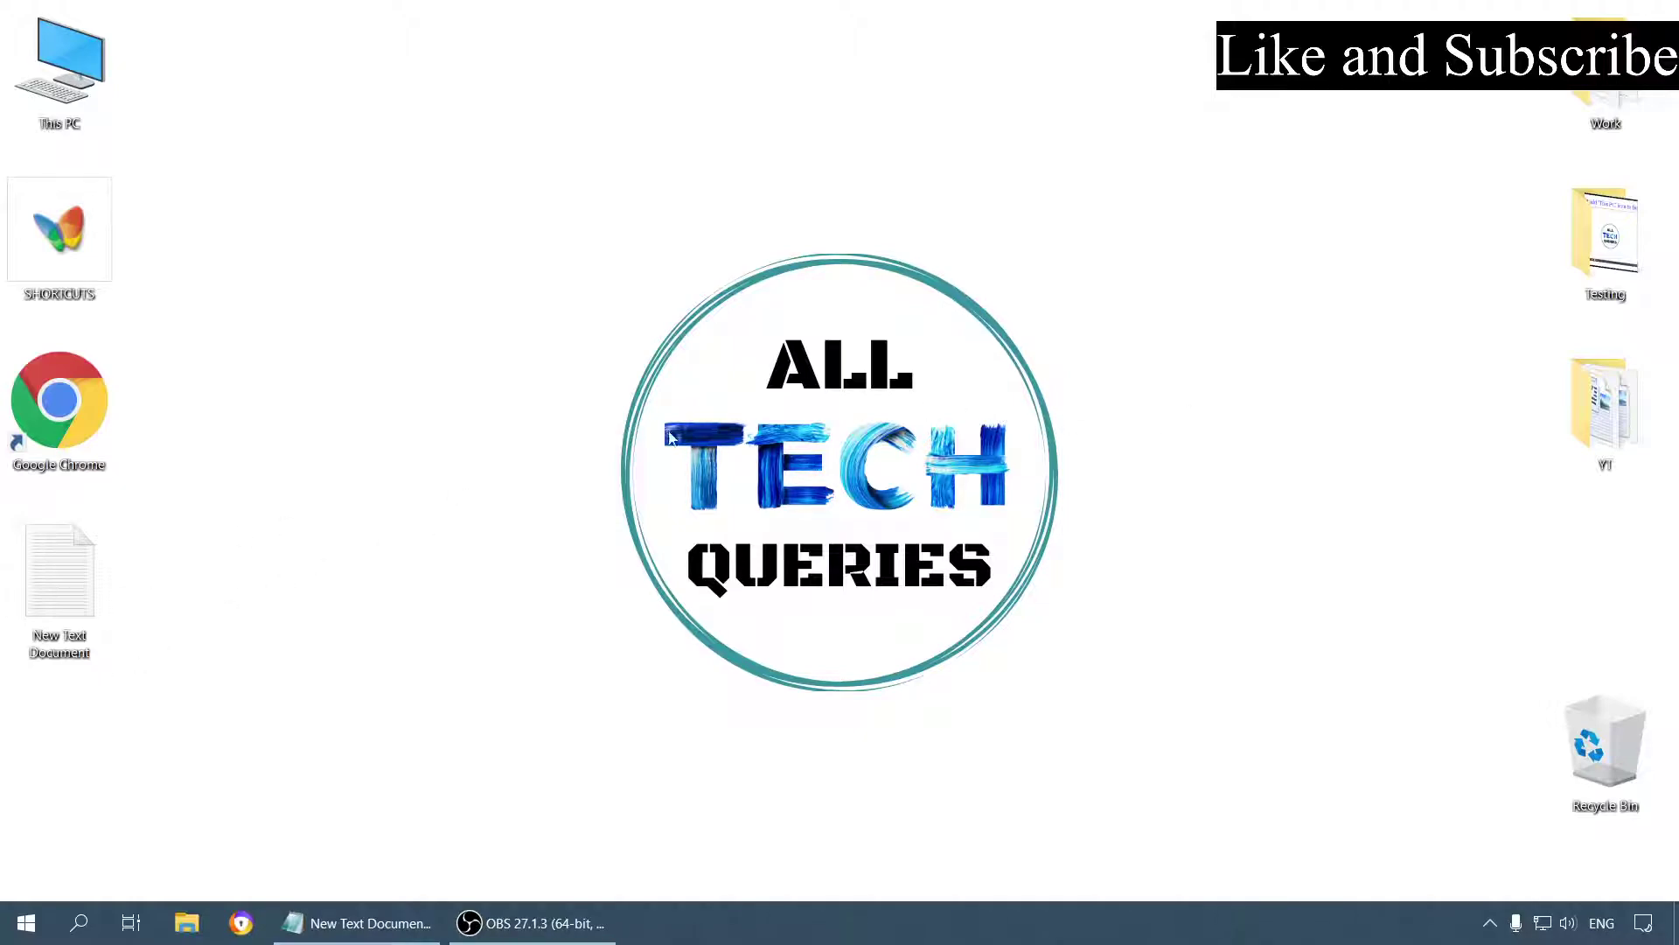
Bring up the Notepad notes on single-click opening and check boxes, then minimize them.
click(293, 920)
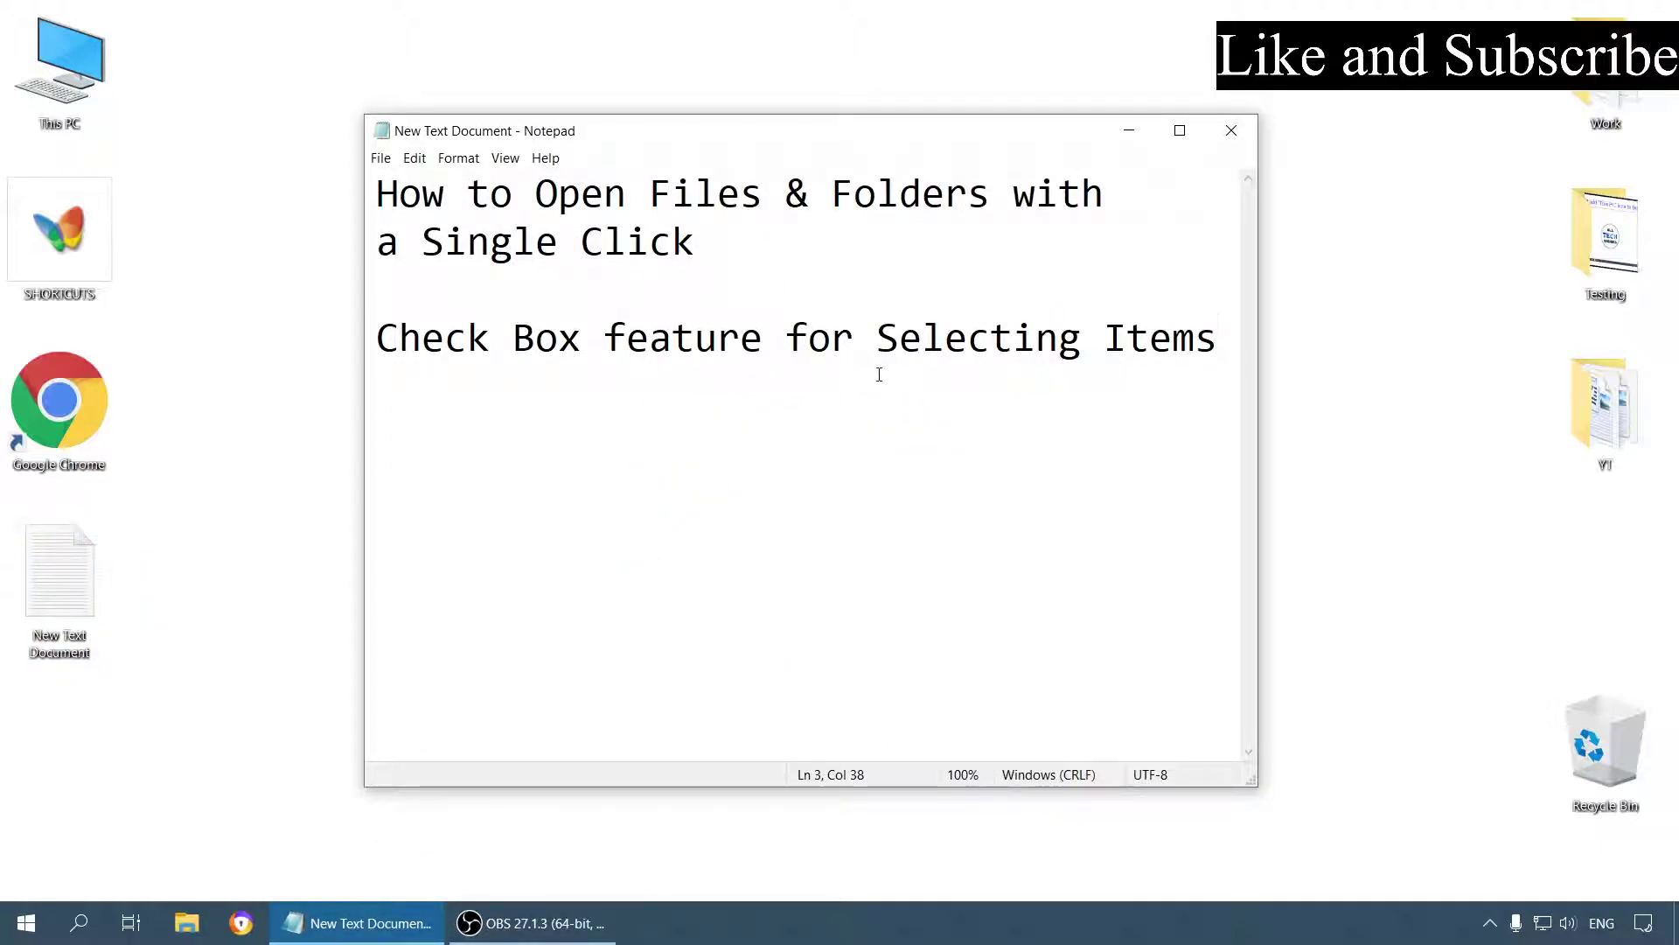
click(1130, 133)
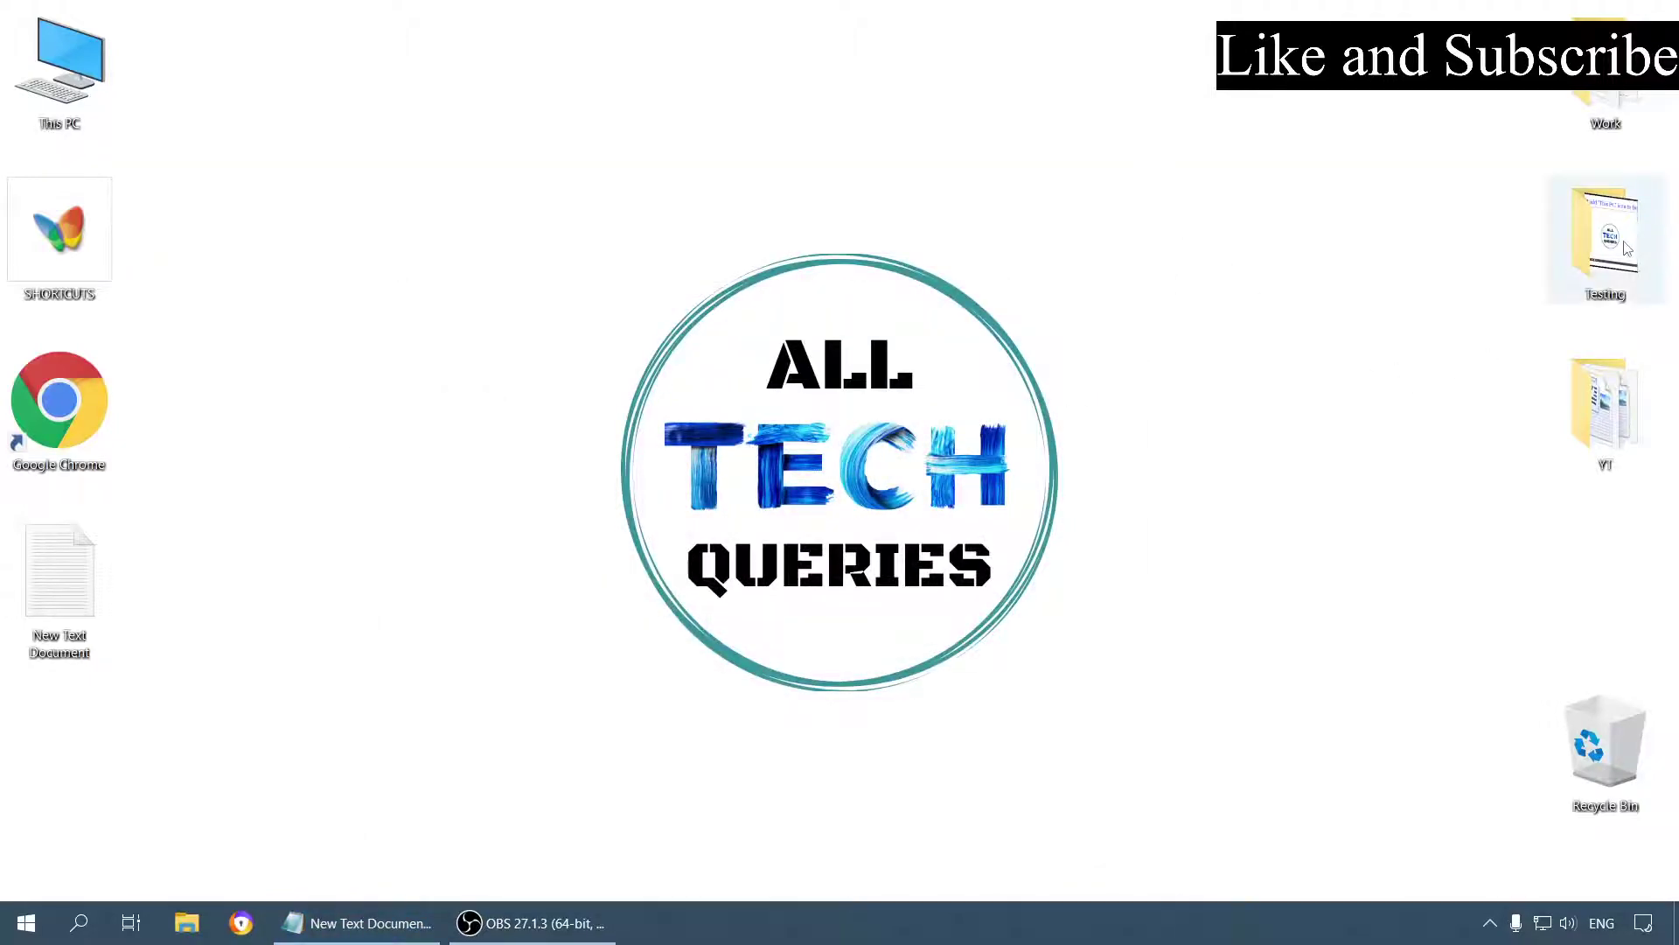
Browse Testing into New folder (2) and back, close Testing, then open This PC.
double_click(1627, 249)
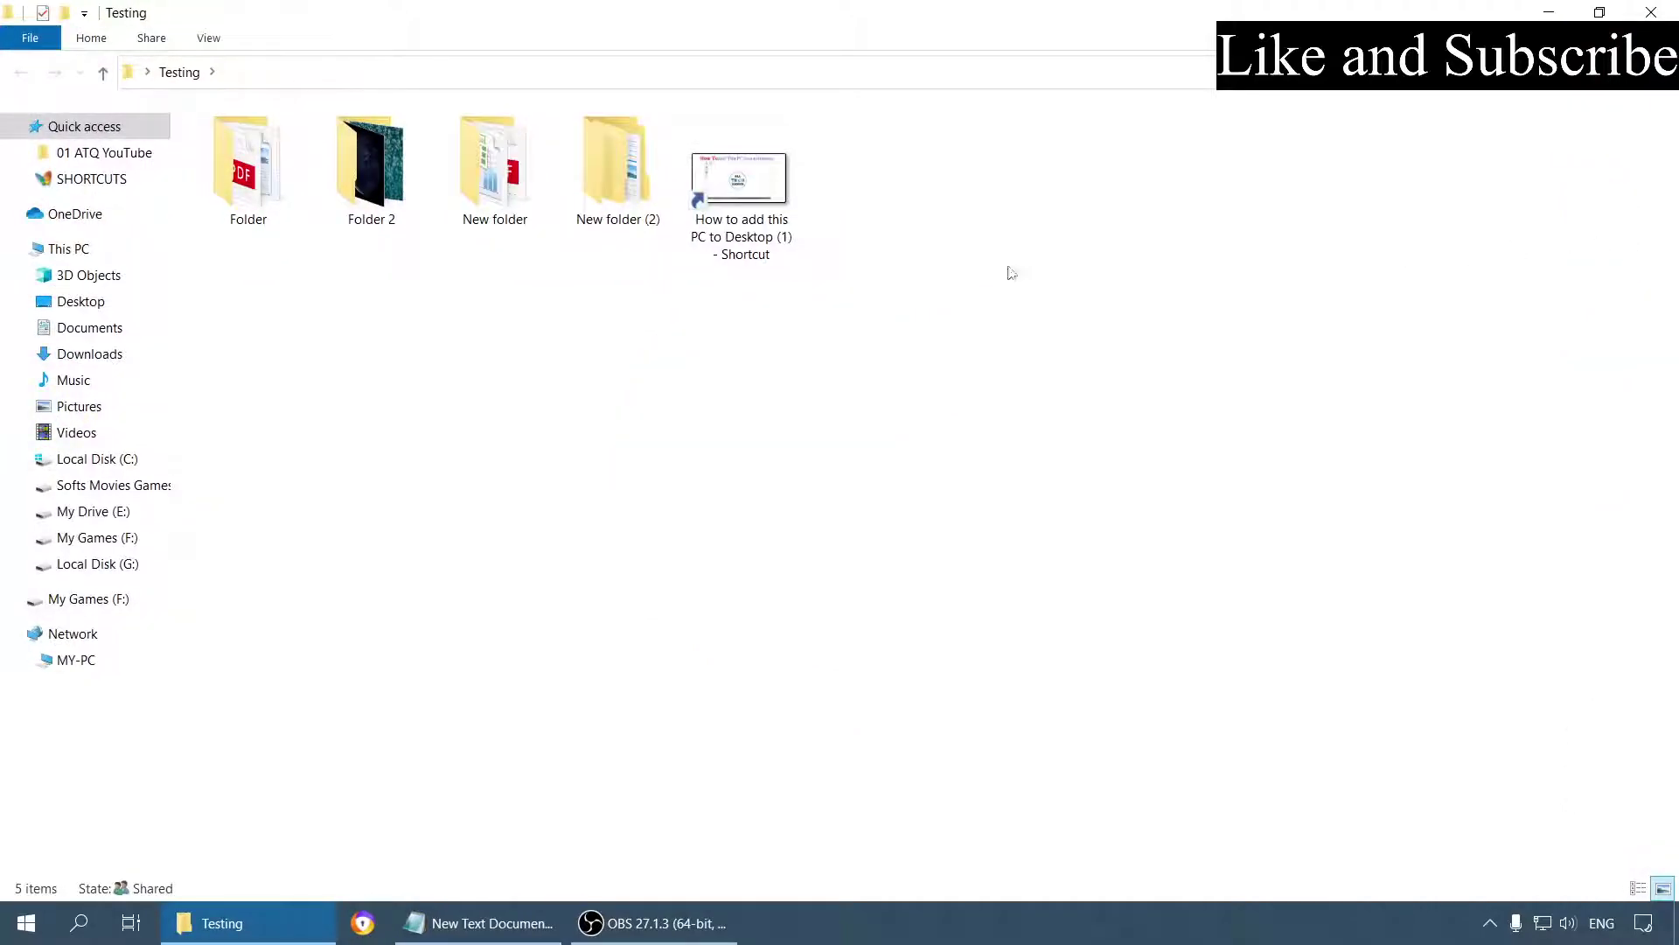
double_click(637, 225)
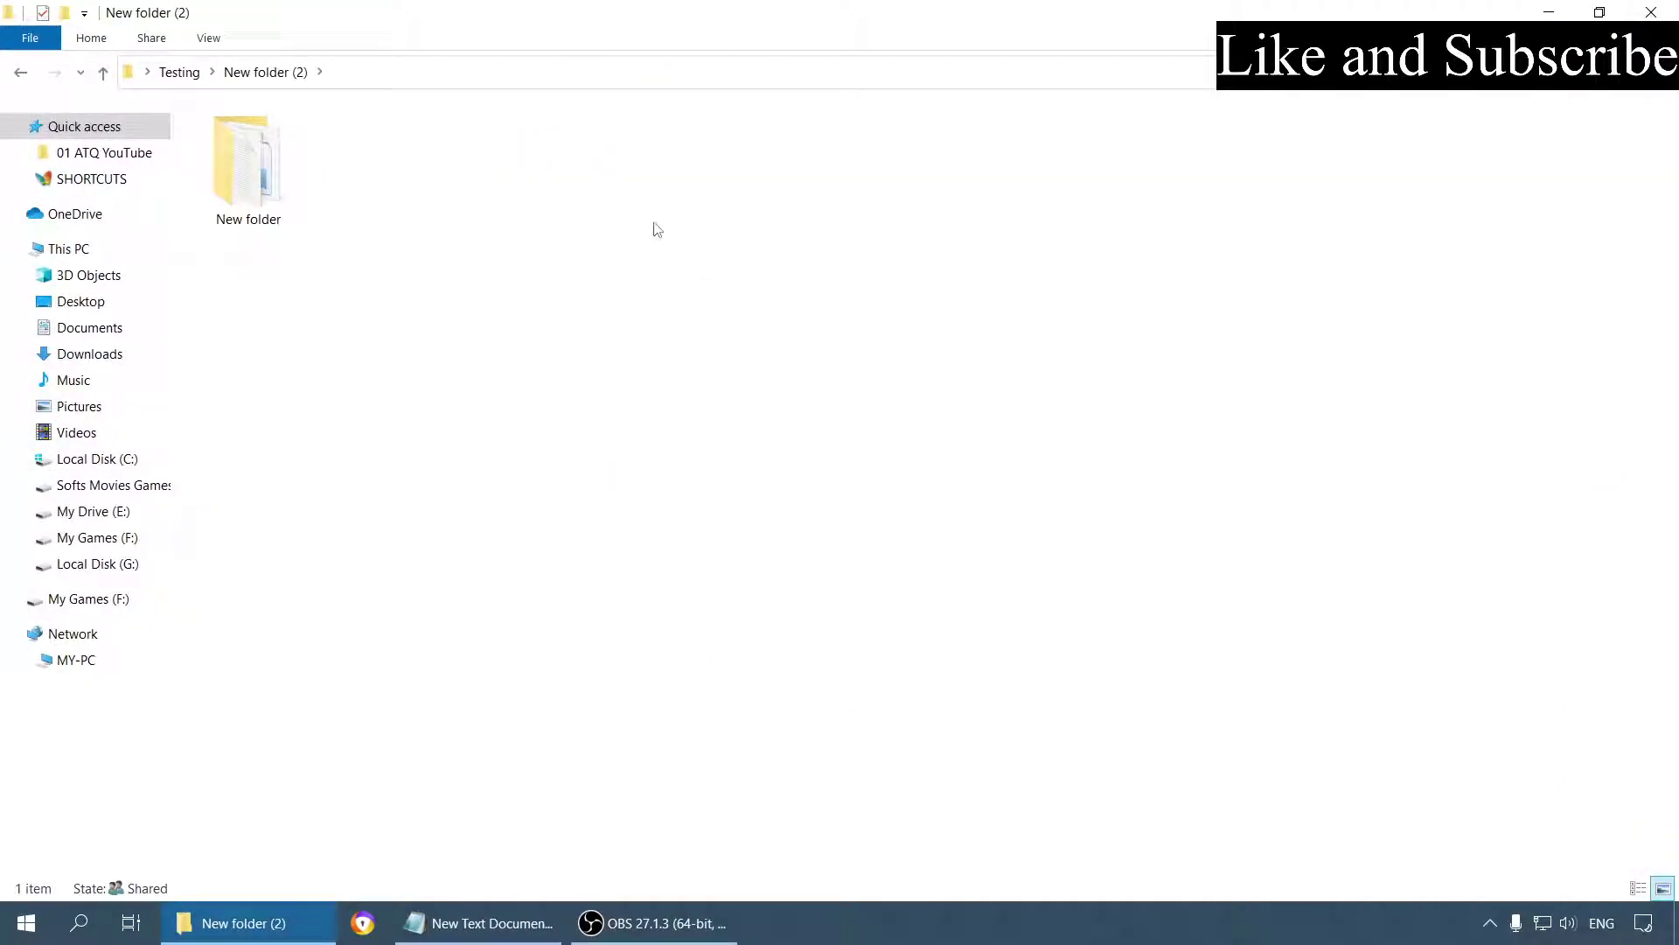
click(17, 72)
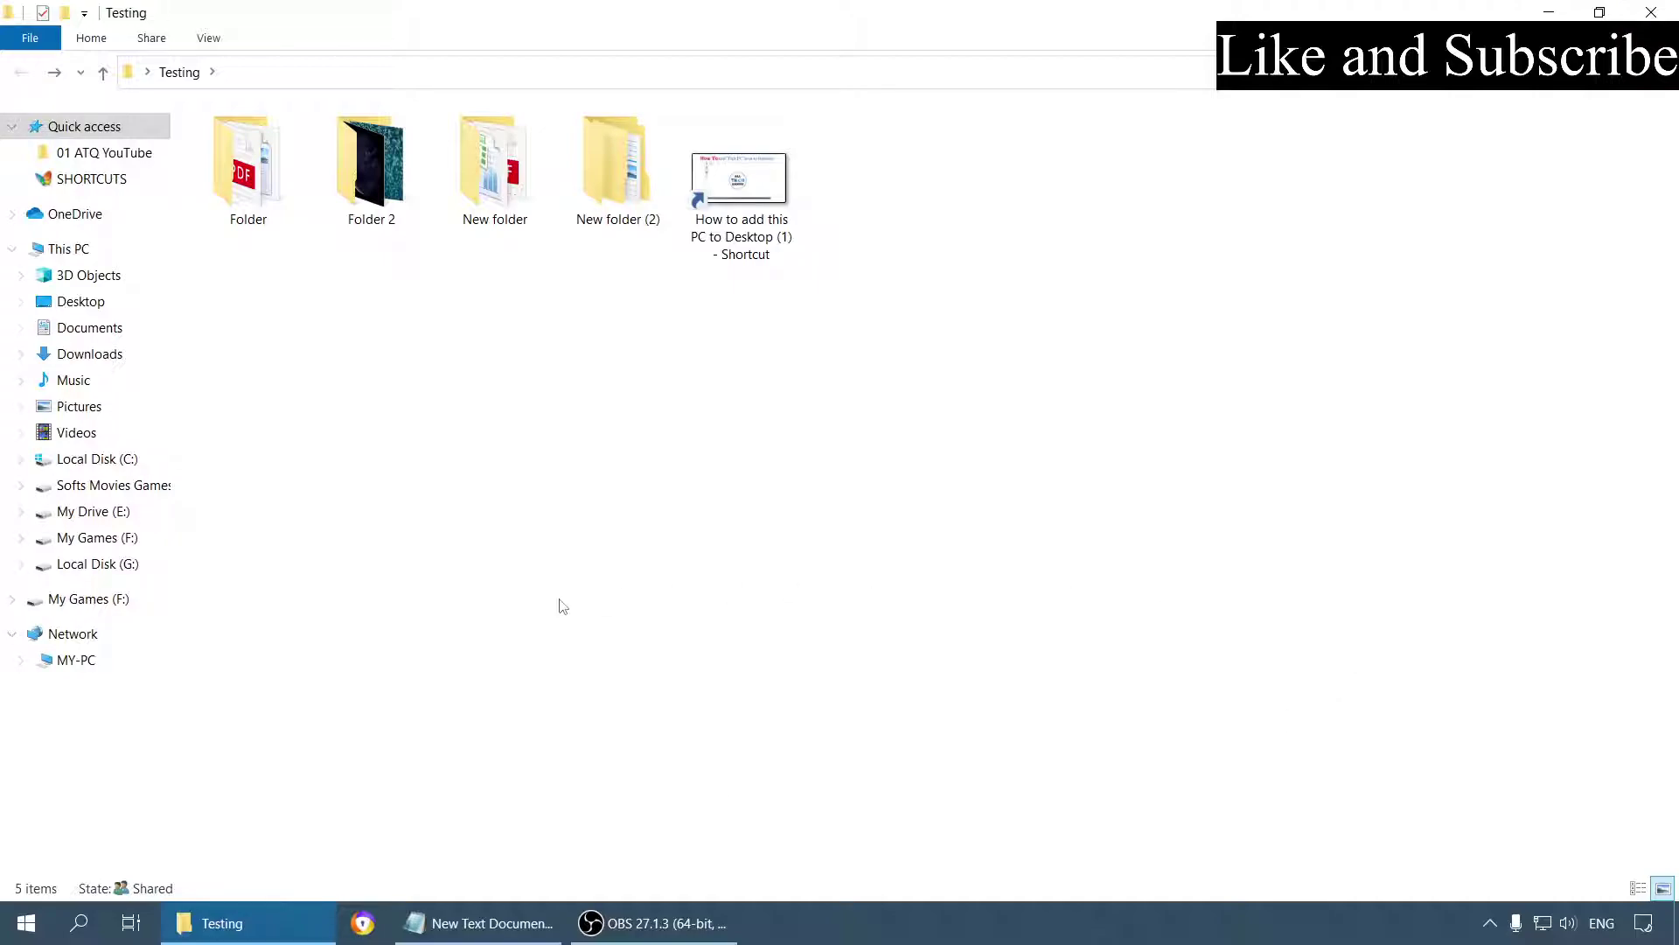
click(1652, 12)
double_click(56, 53)
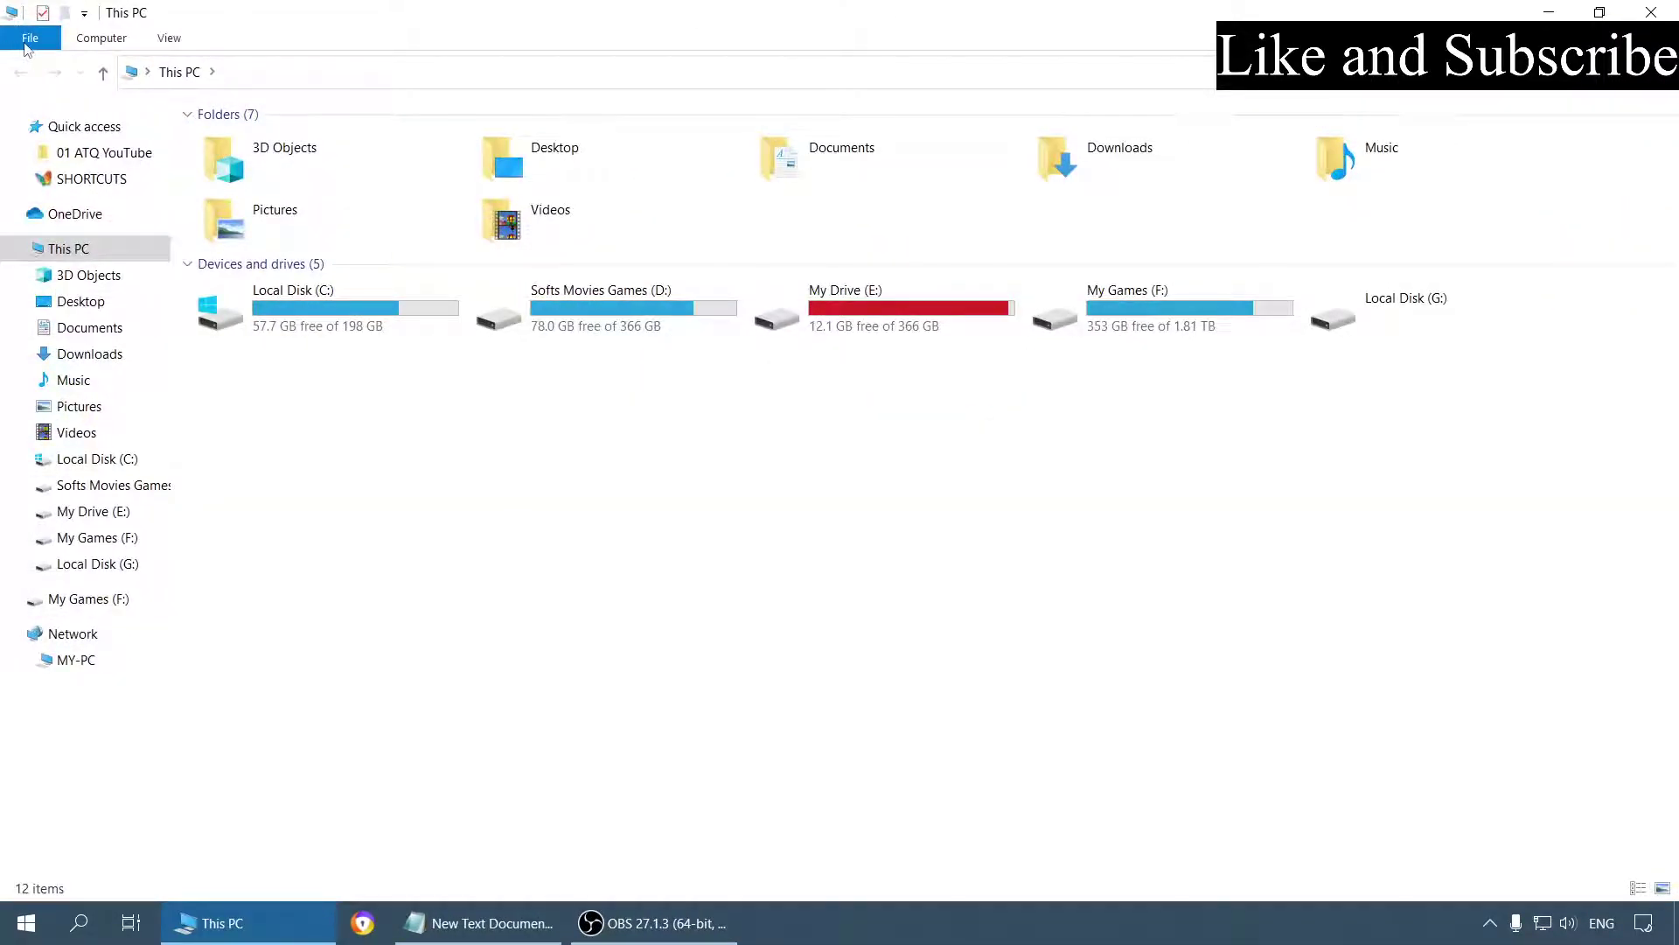
Apply 'Single-click to open an item' in Folder Options, then minimize File Explorer.
click(26, 43)
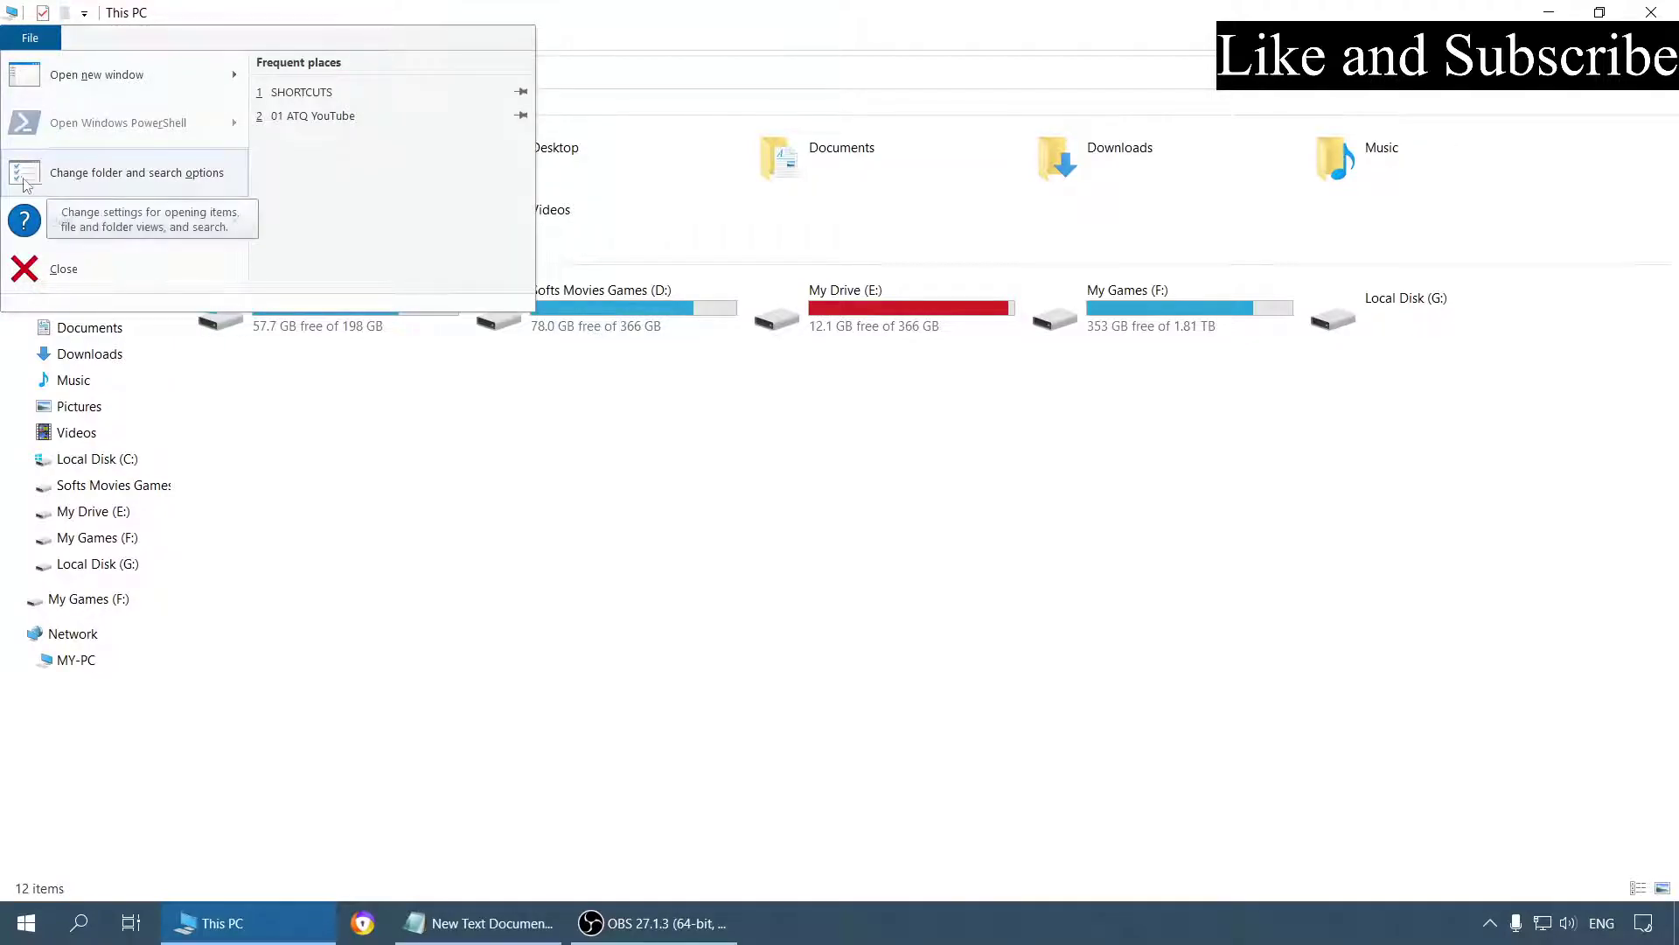
click(95, 175)
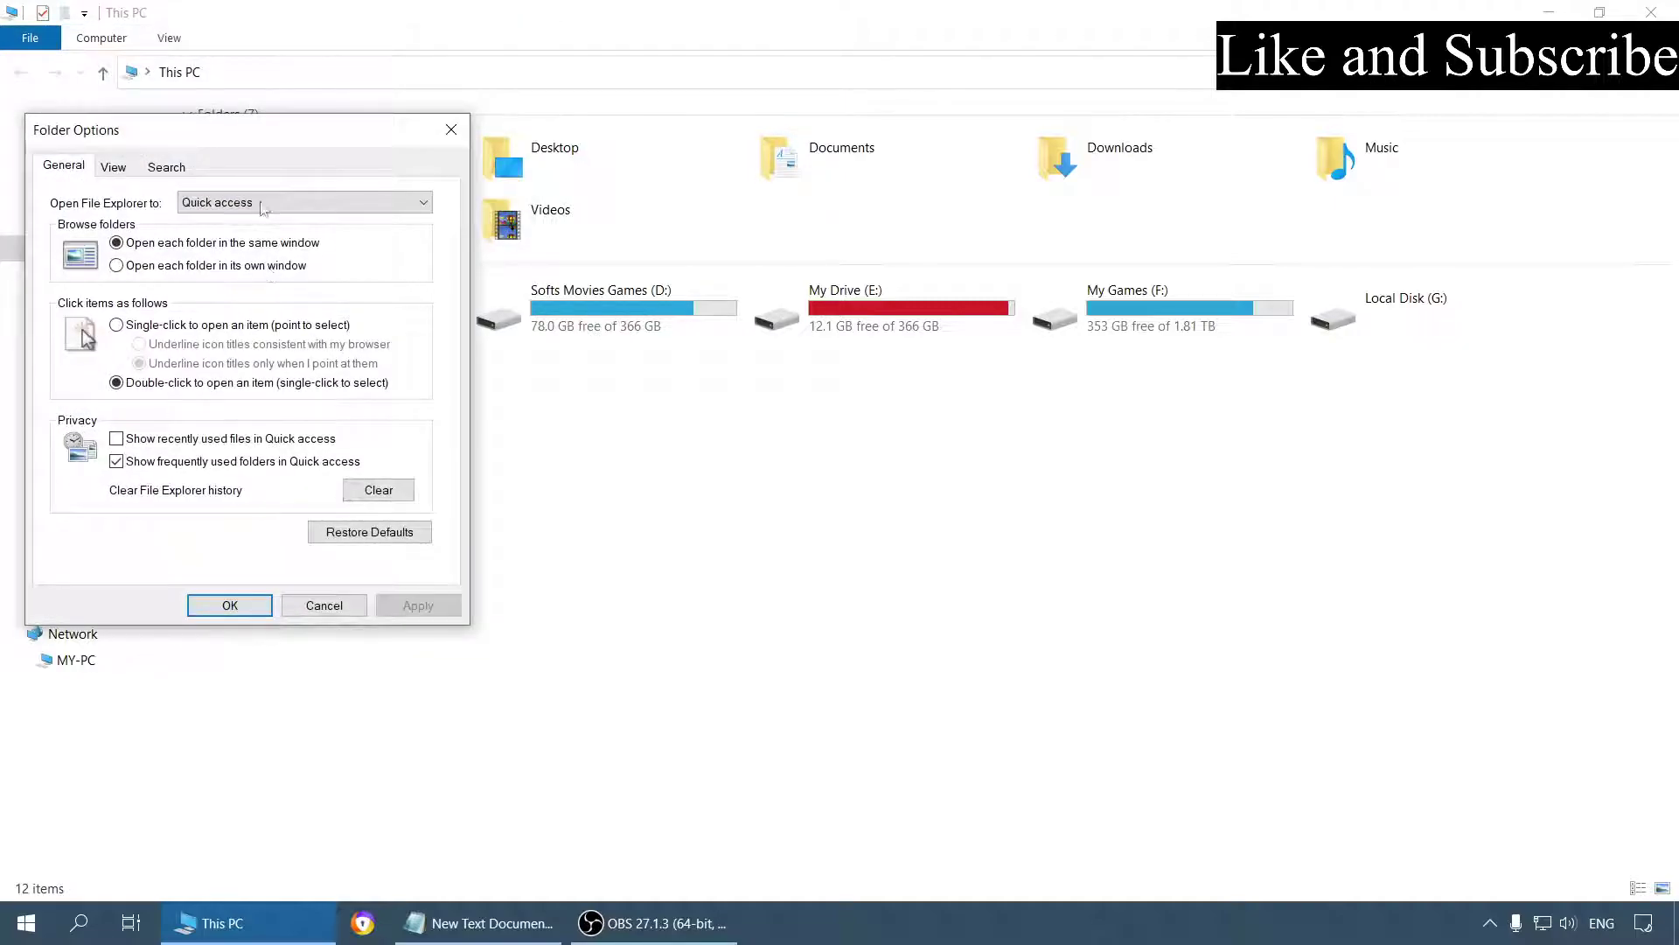
drag(234, 140, 903, 265)
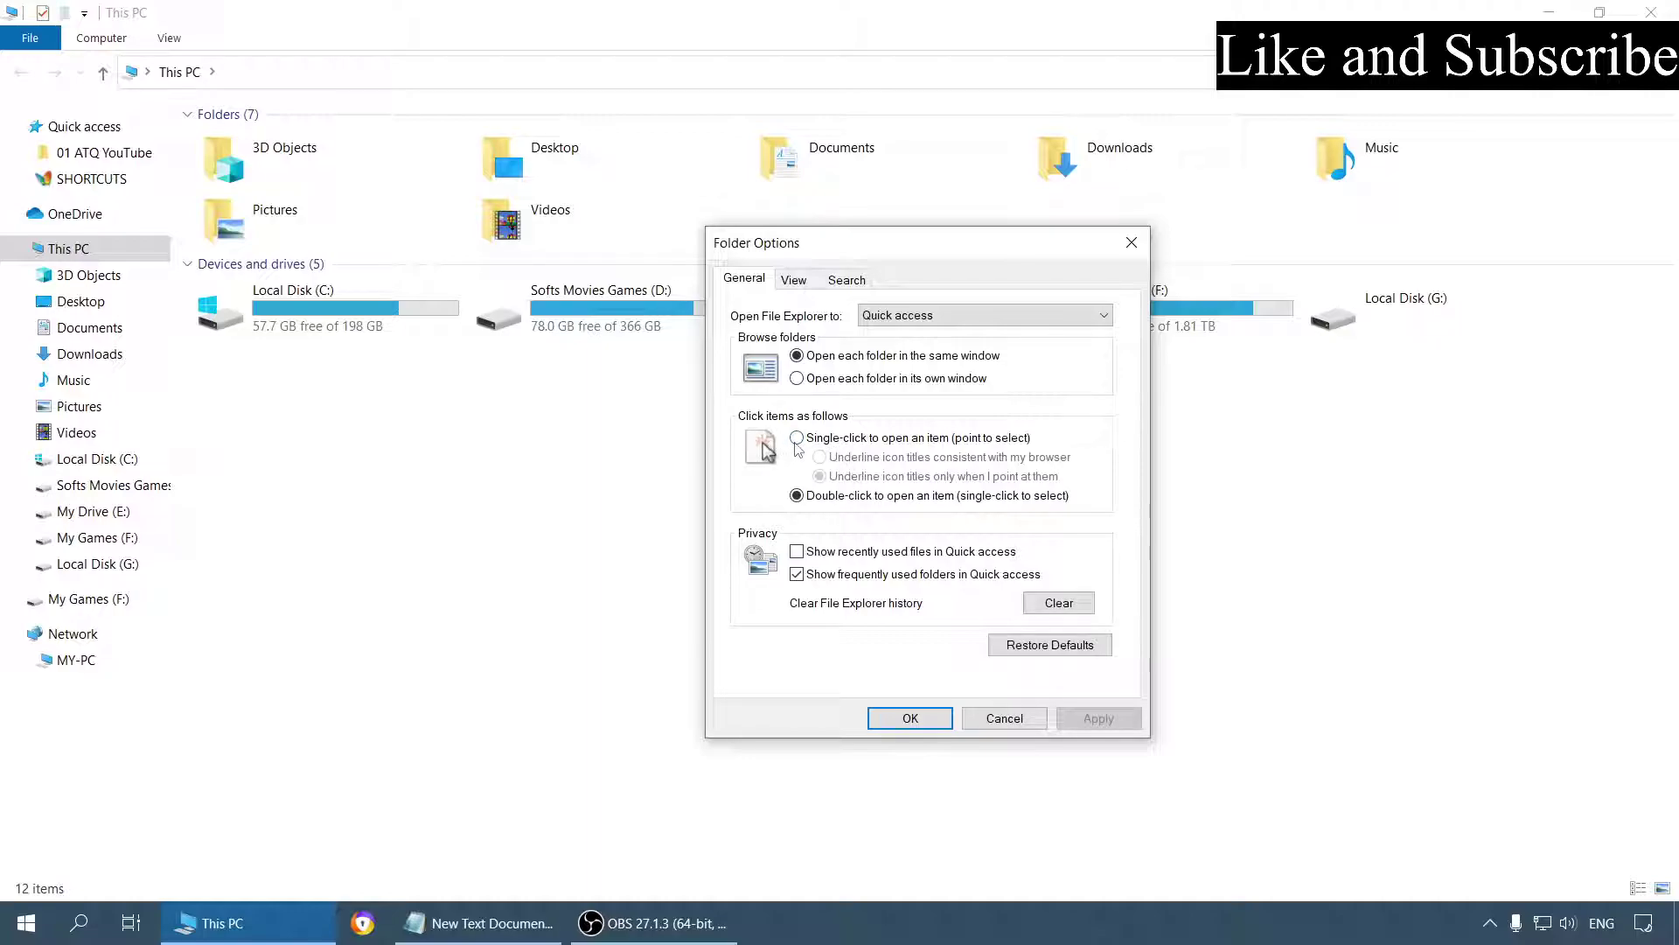
click(796, 438)
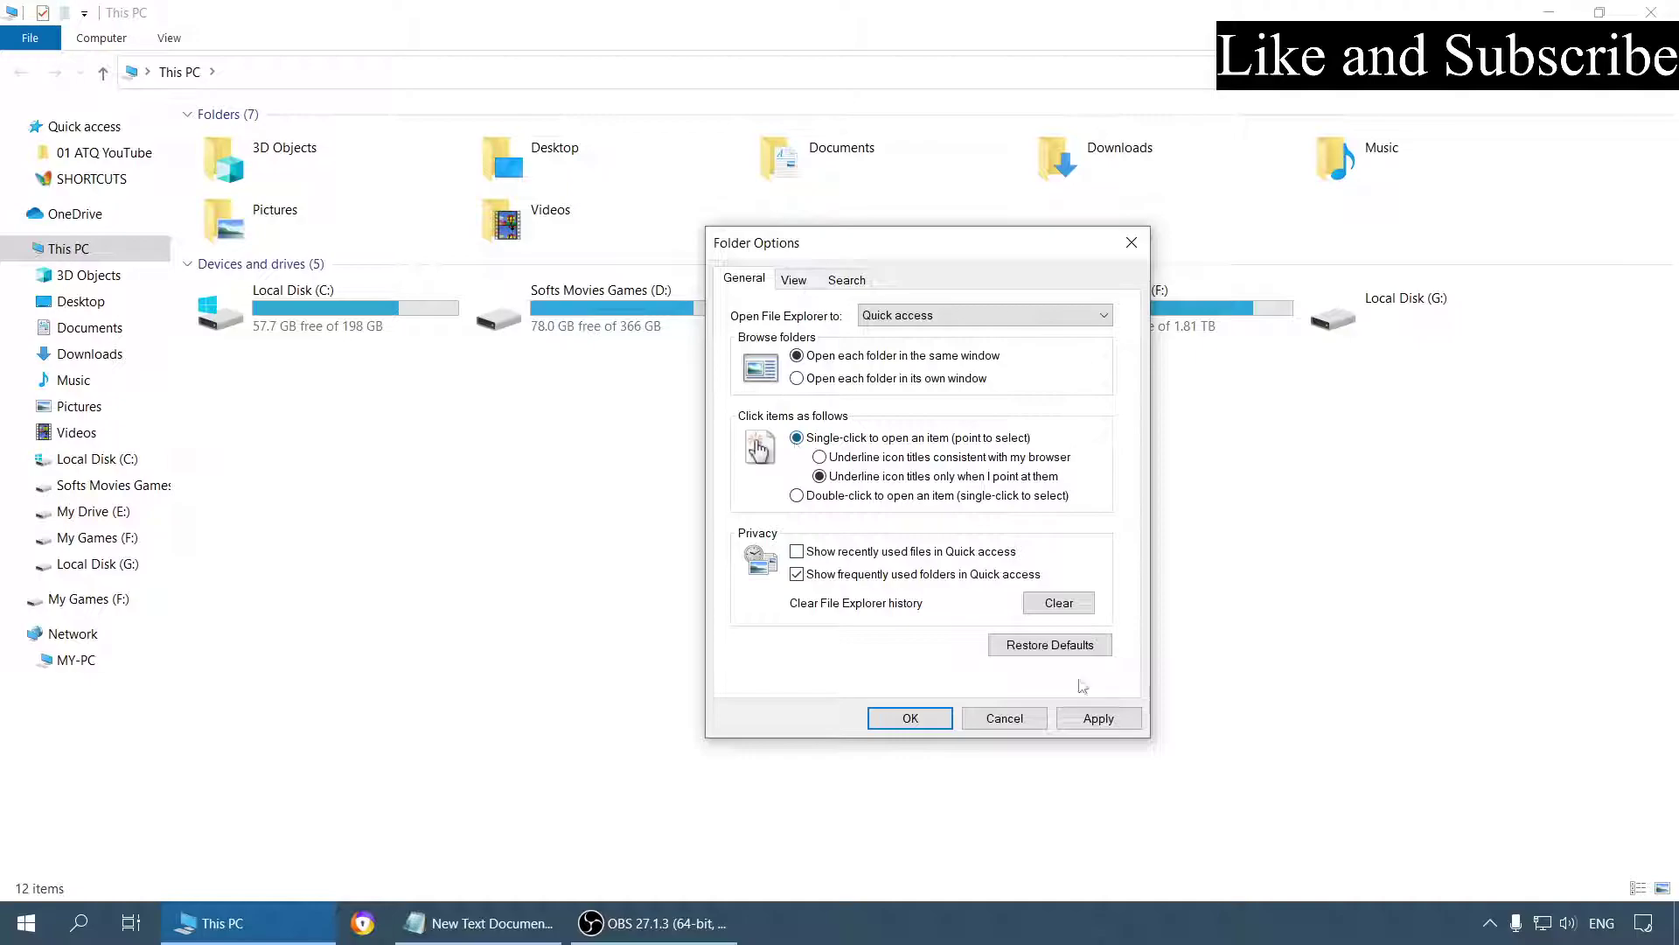
click(1098, 719)
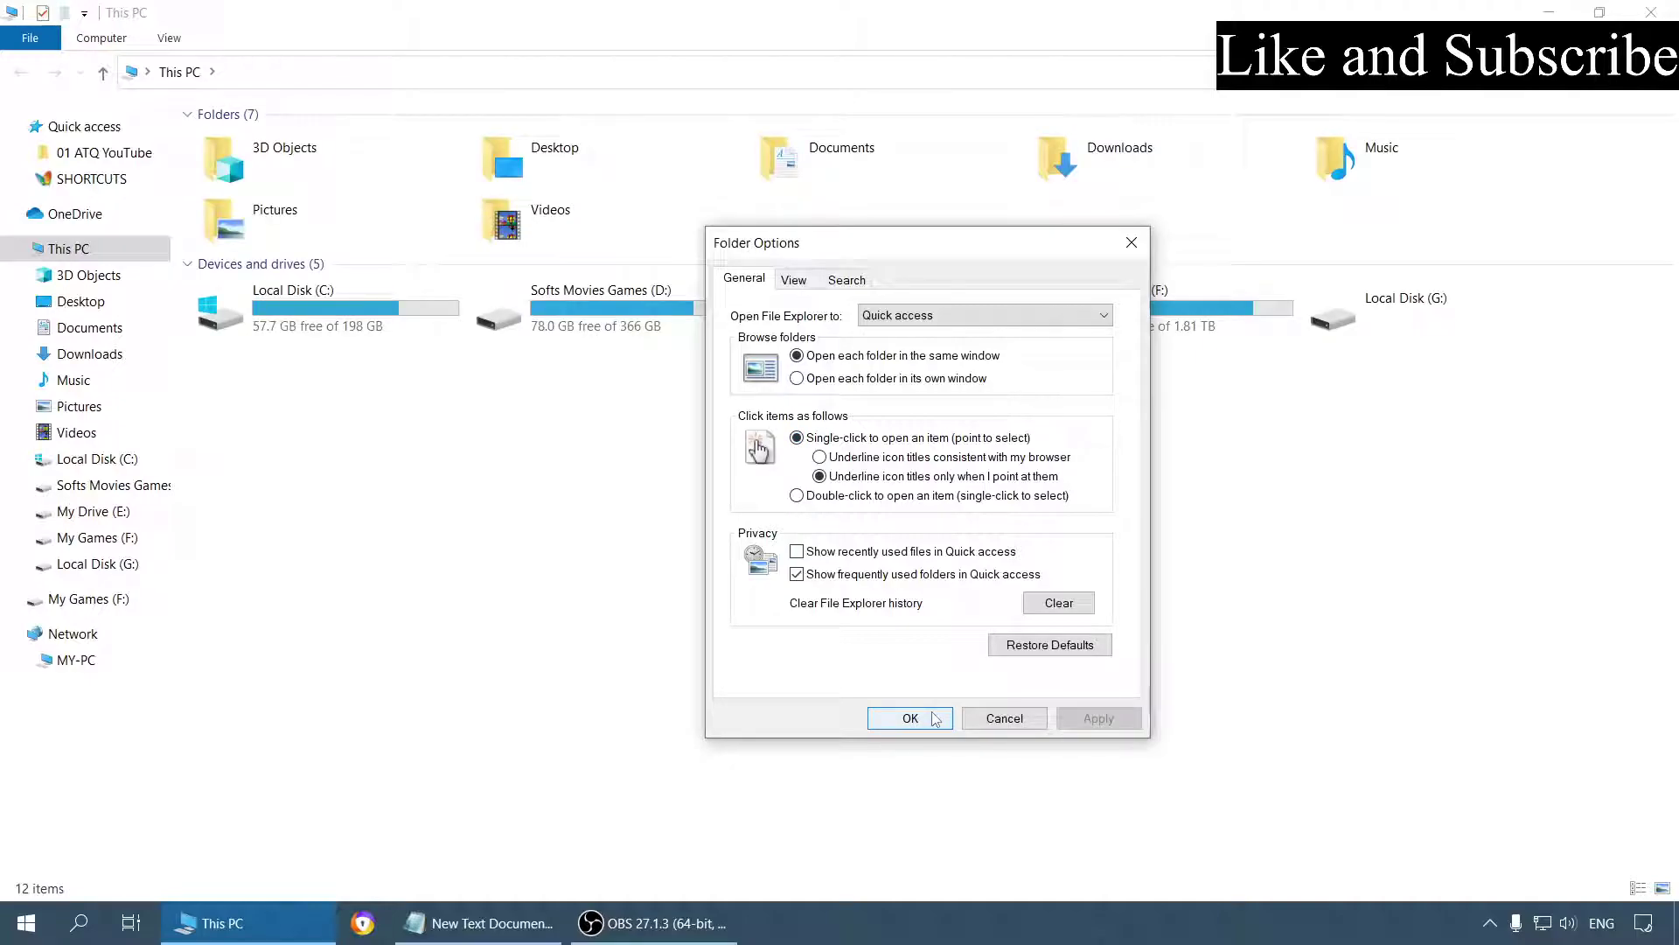
click(934, 718)
click(1549, 12)
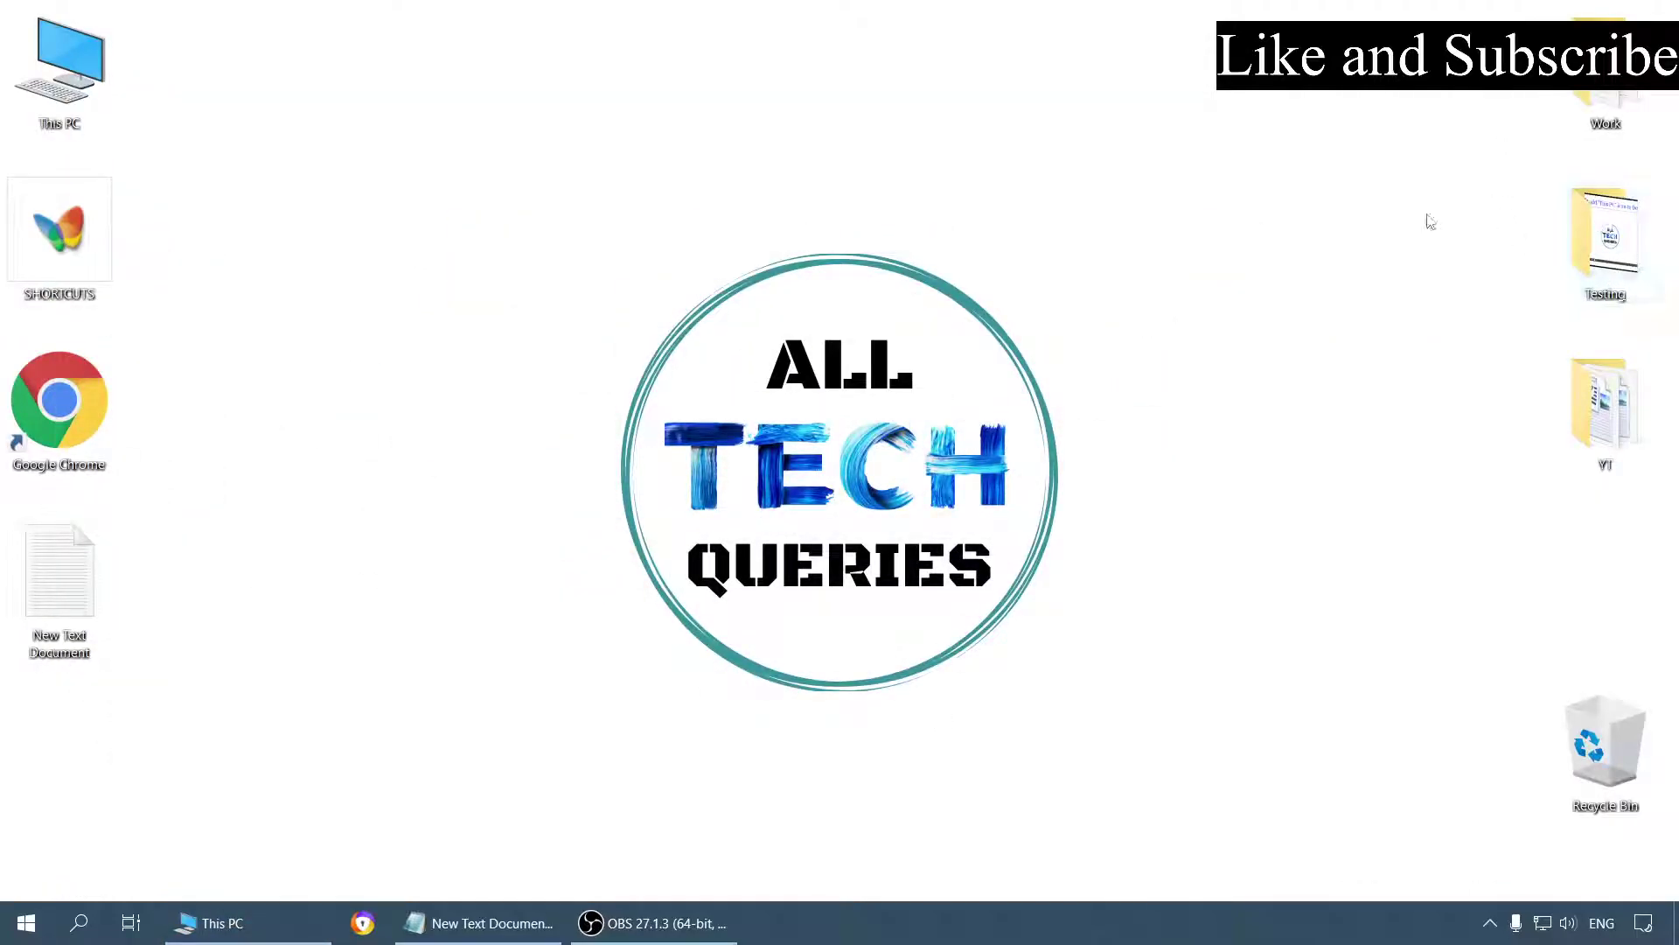
Open Testing, view the 'How to add this PC to Desktop (1)' image, then close IrfanView.
double_click(1623, 251)
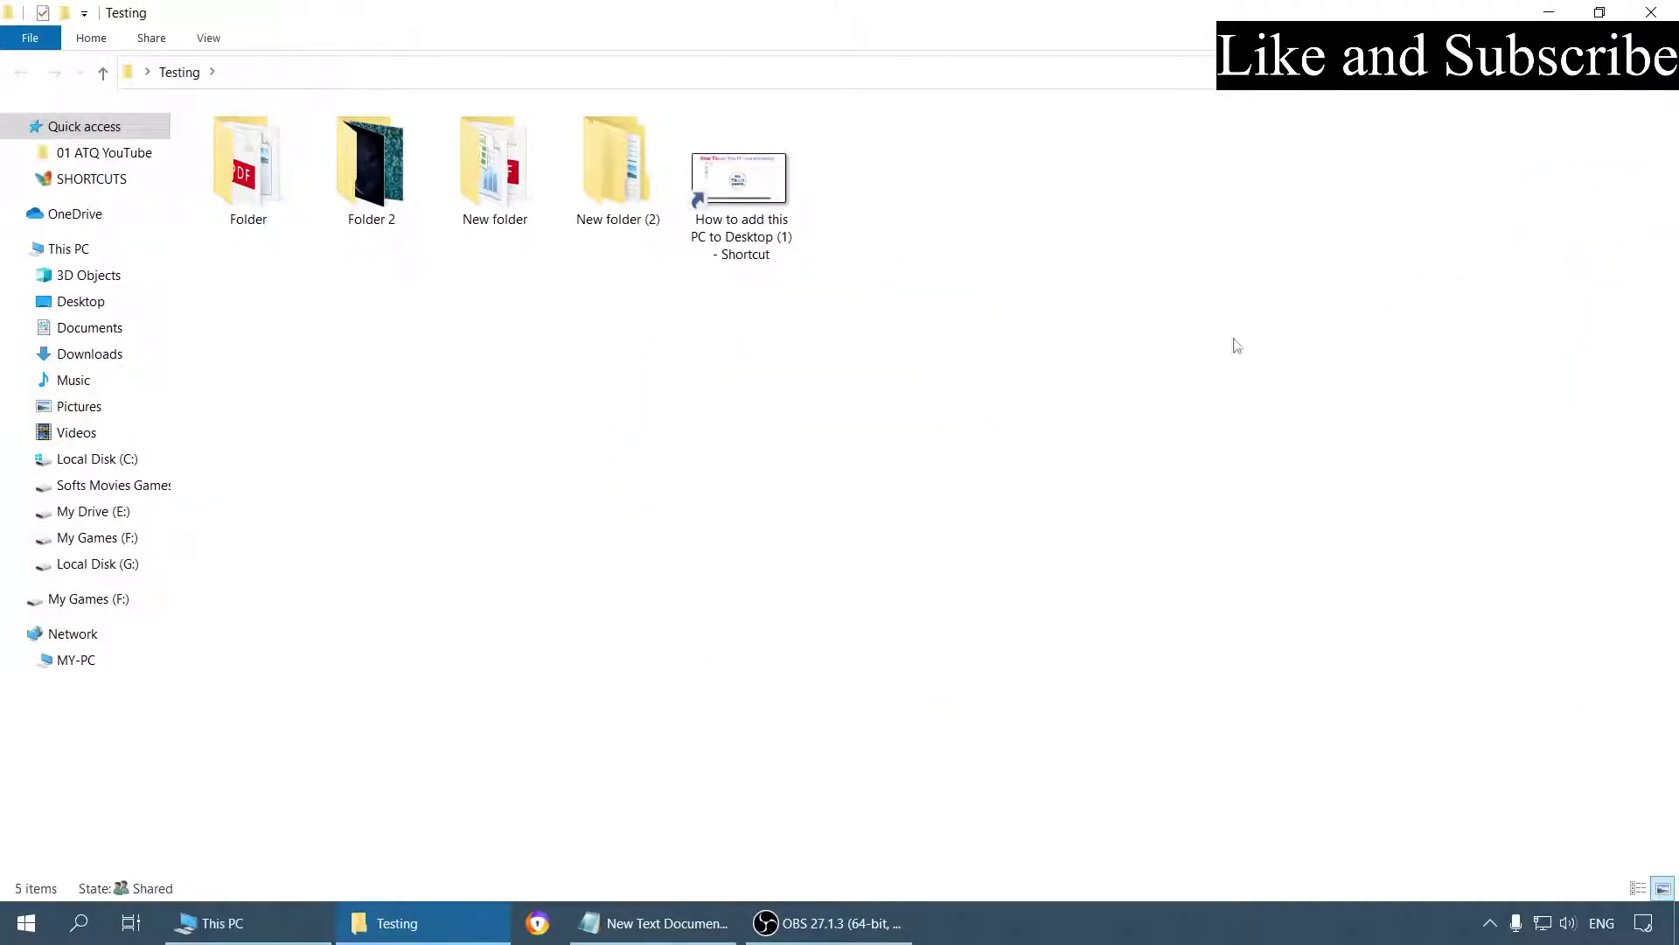
double_click(747, 188)
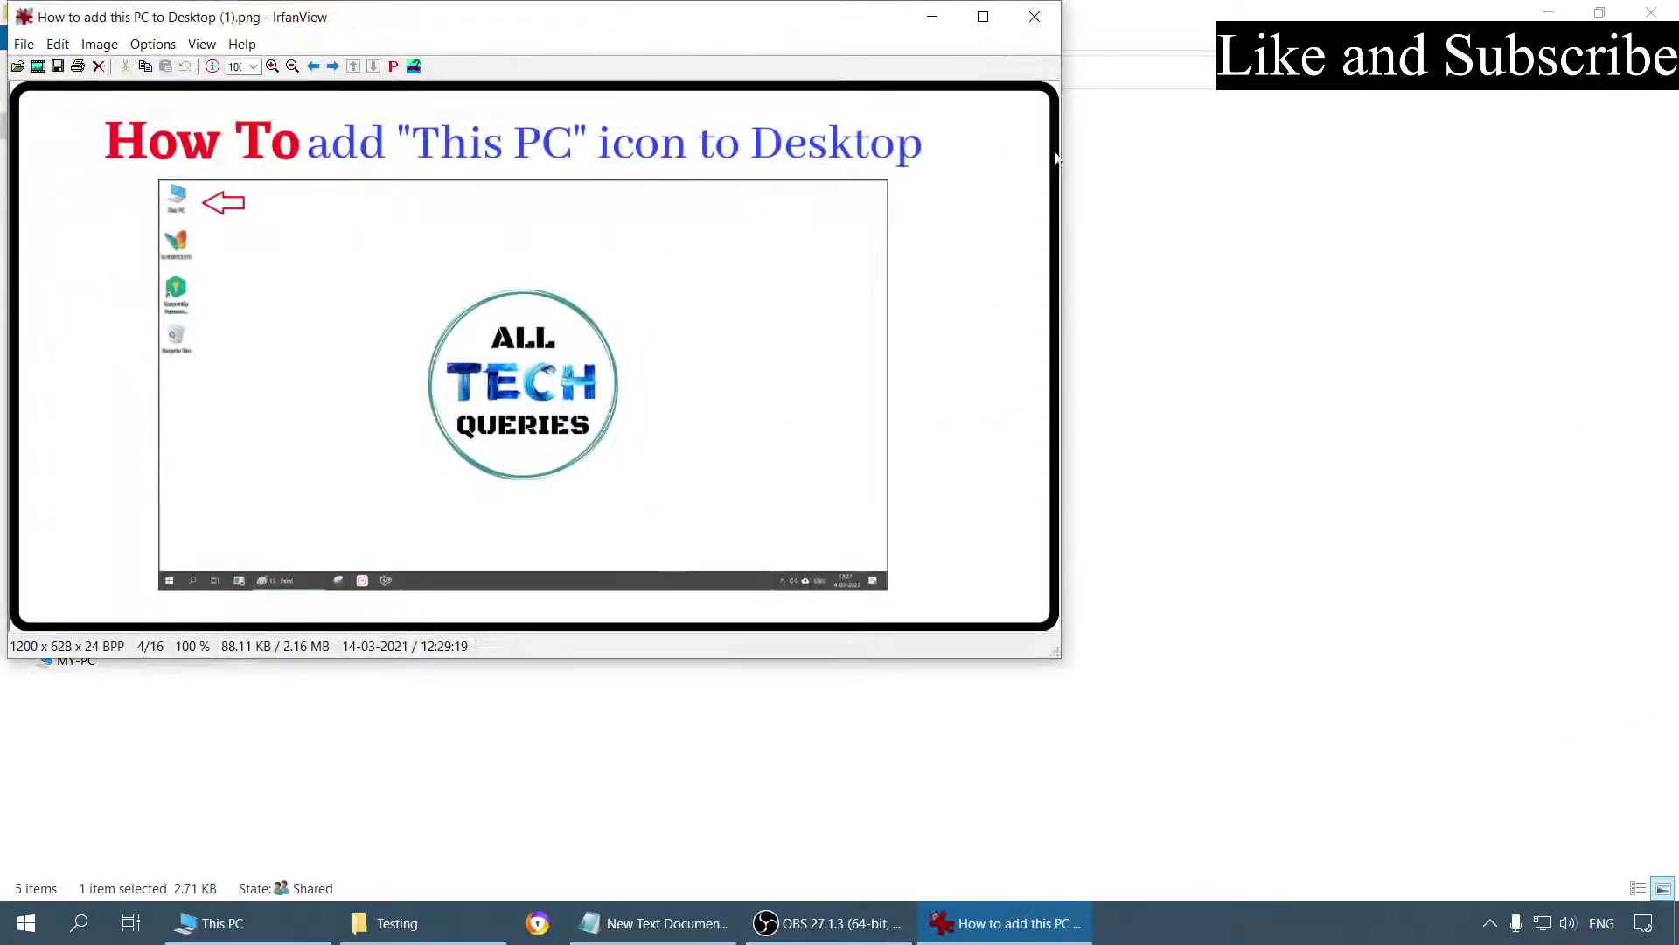
click(1035, 15)
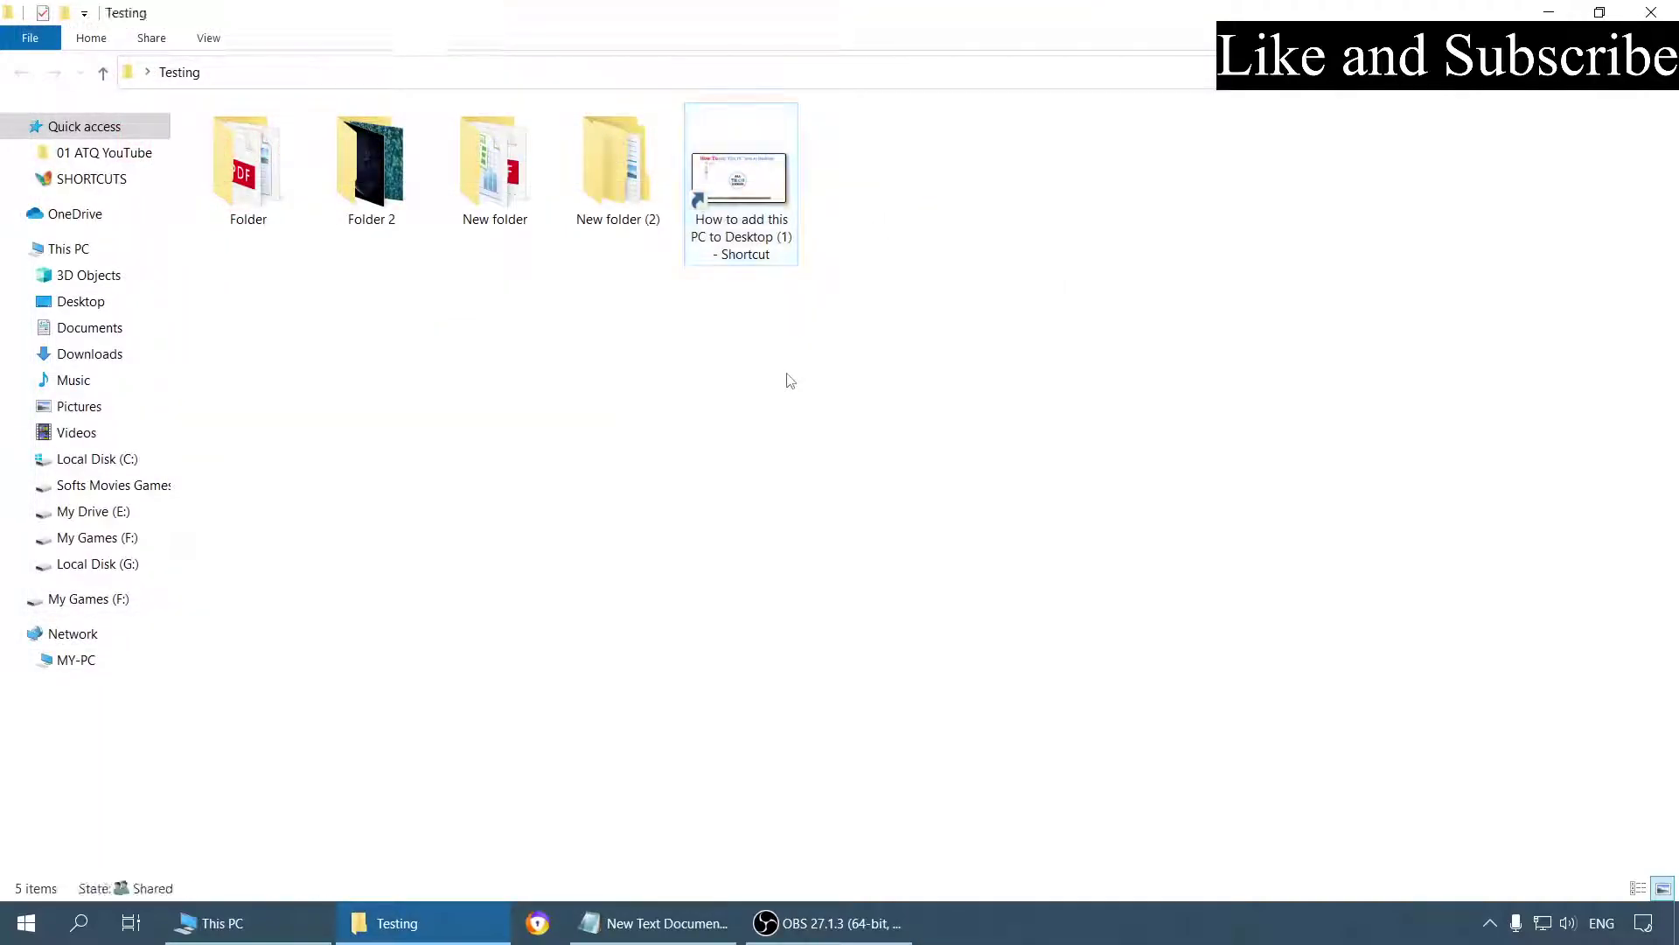
Open Folder Options from the File menu and close it without changes.
click(27, 39)
click(60, 186)
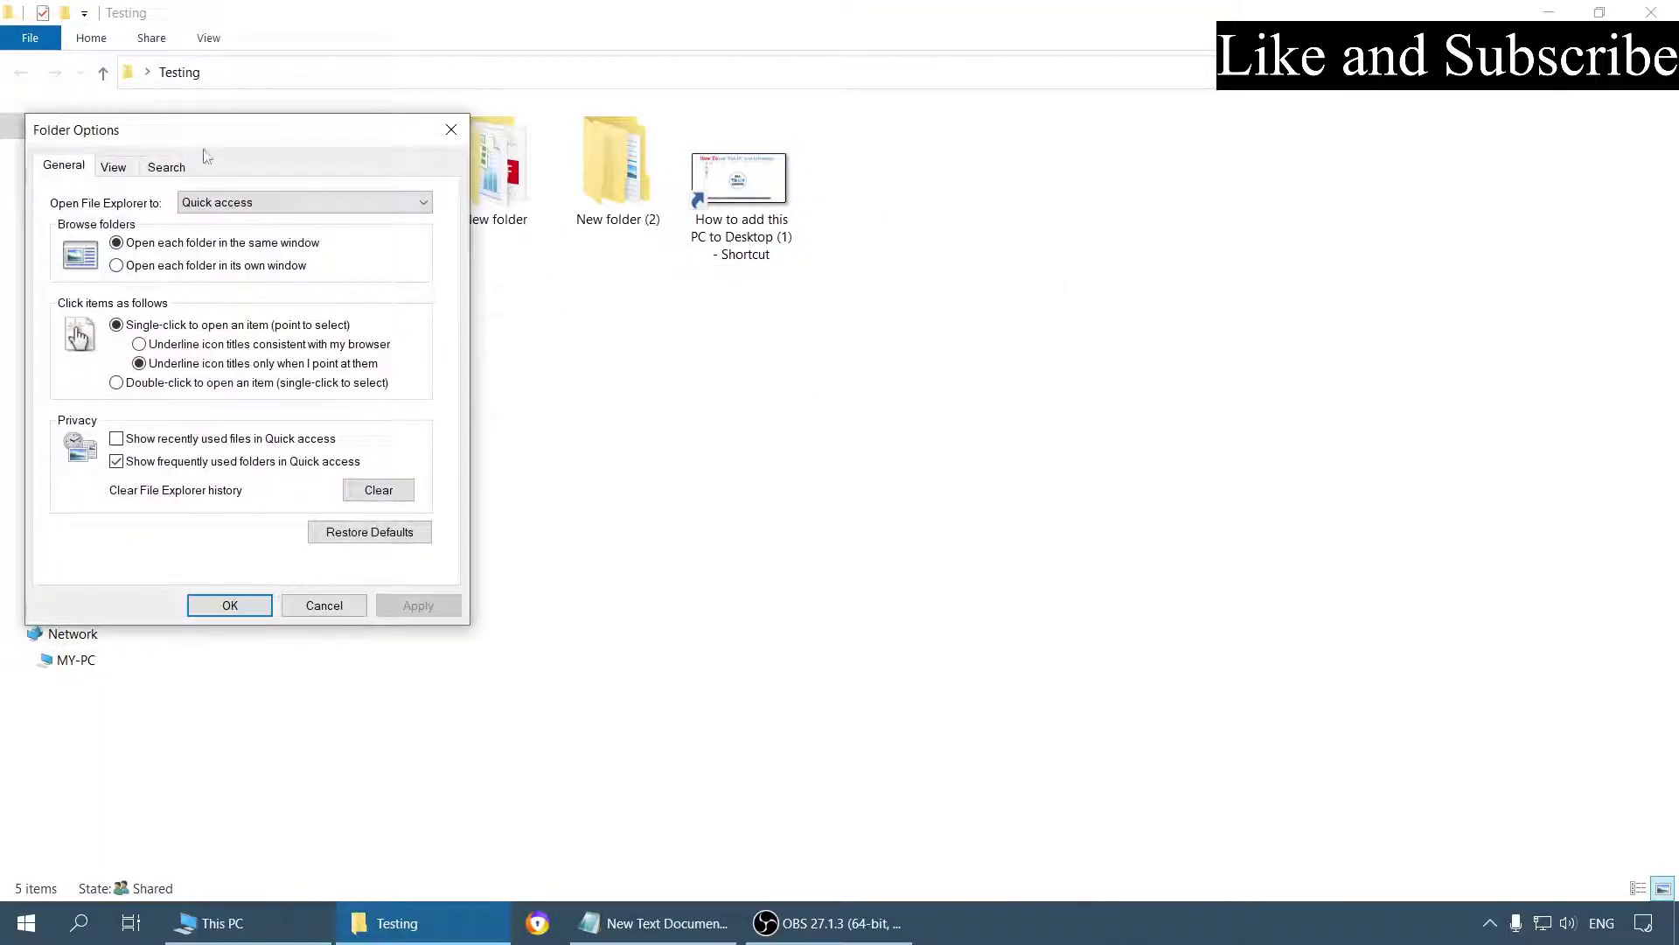
drag(212, 132, 954, 223)
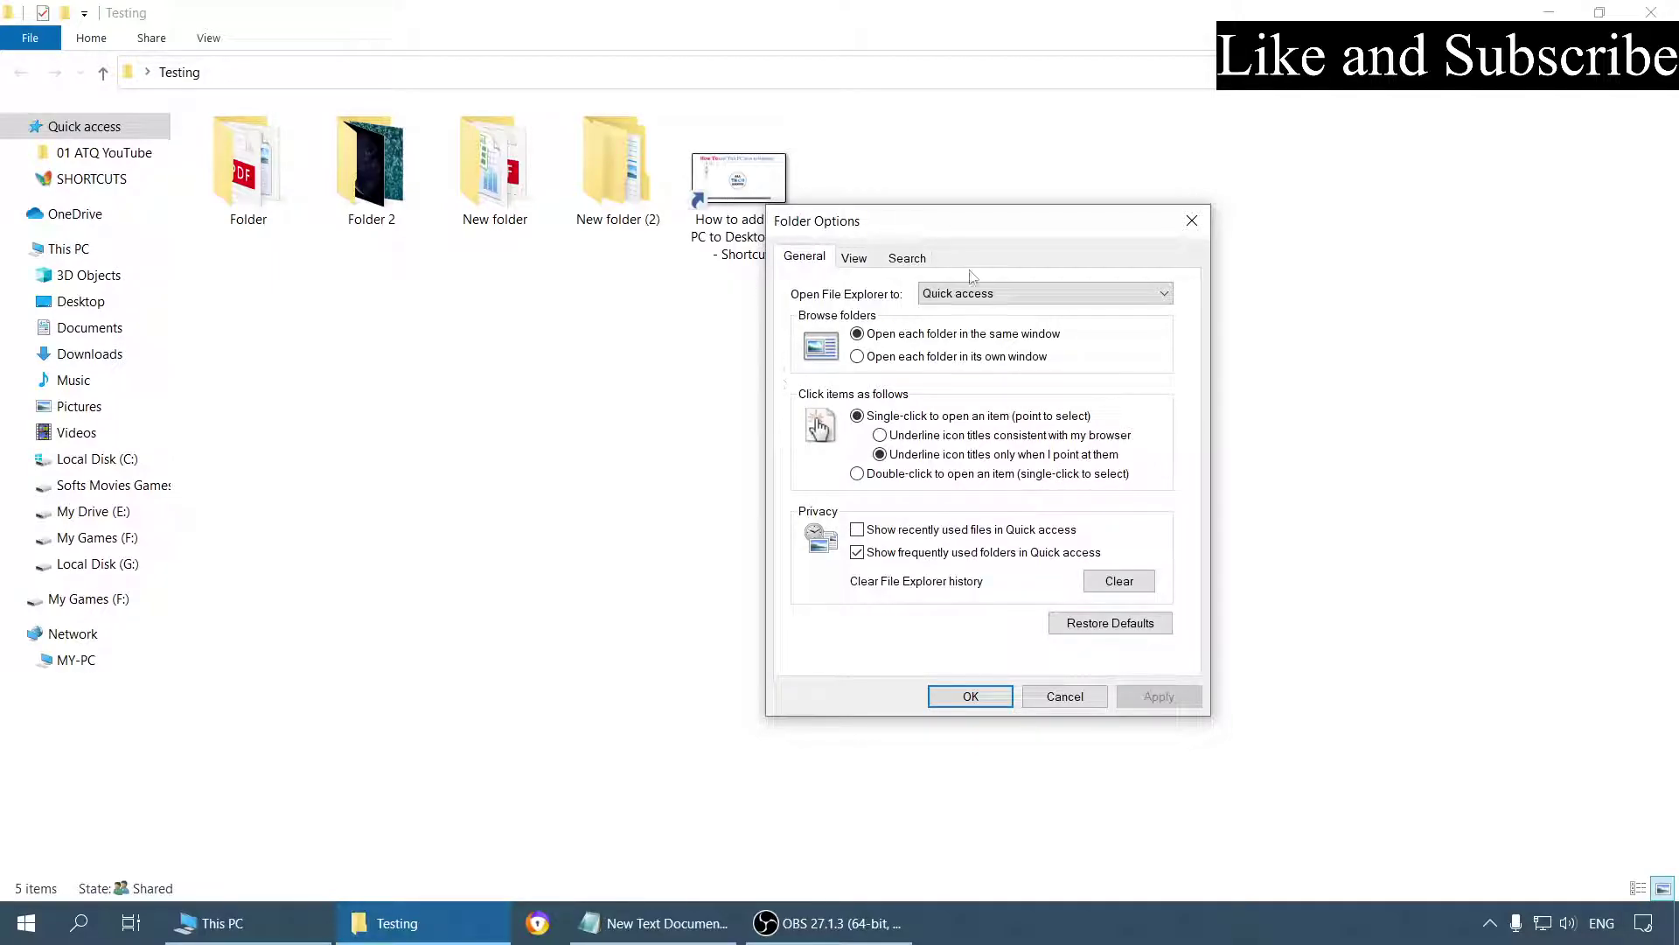
click(1192, 220)
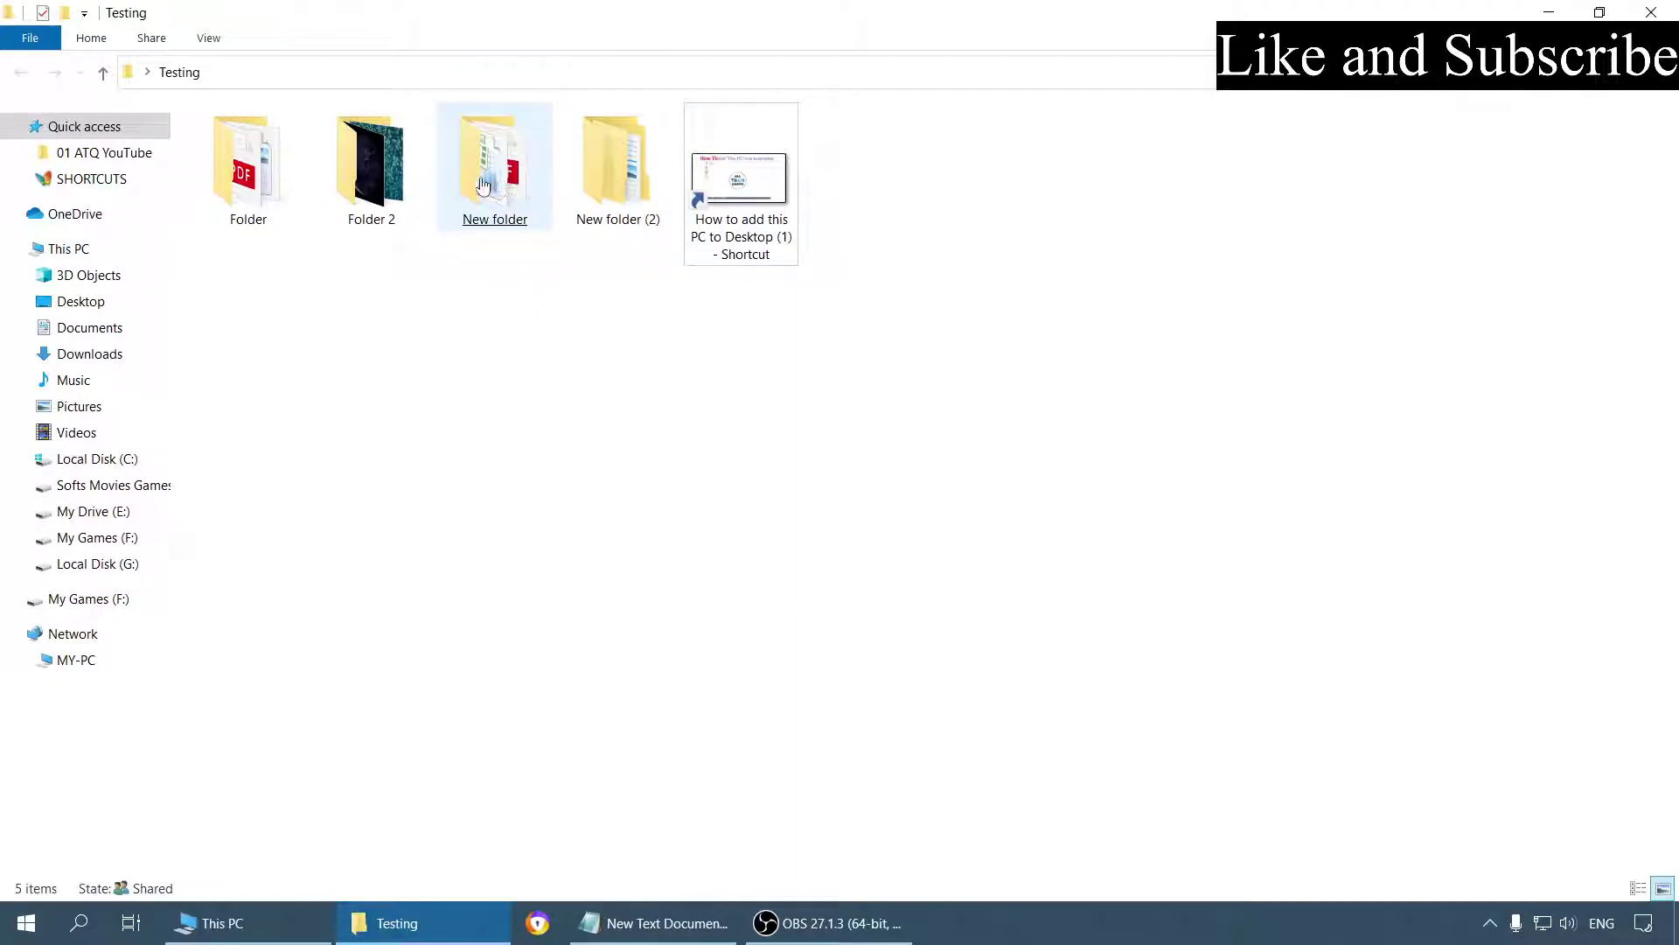
Apply single-click opening, refresh Testing, and single-click select the shortcut and Folder.
mouse_move(614, 175)
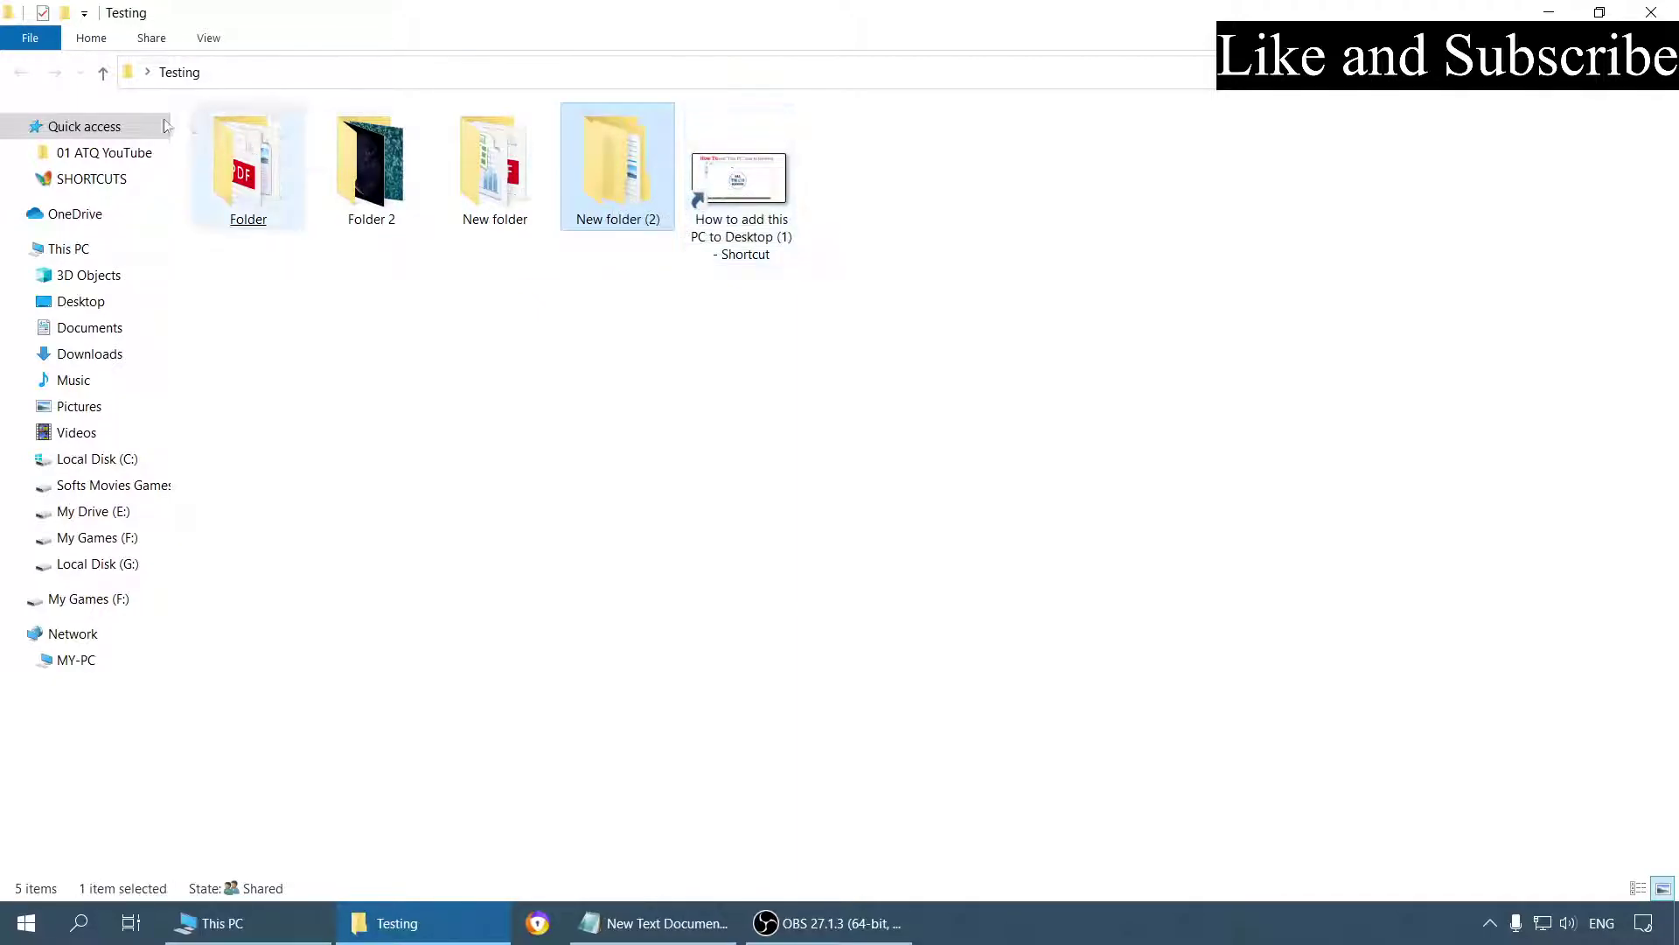
click(30, 37)
click(56, 175)
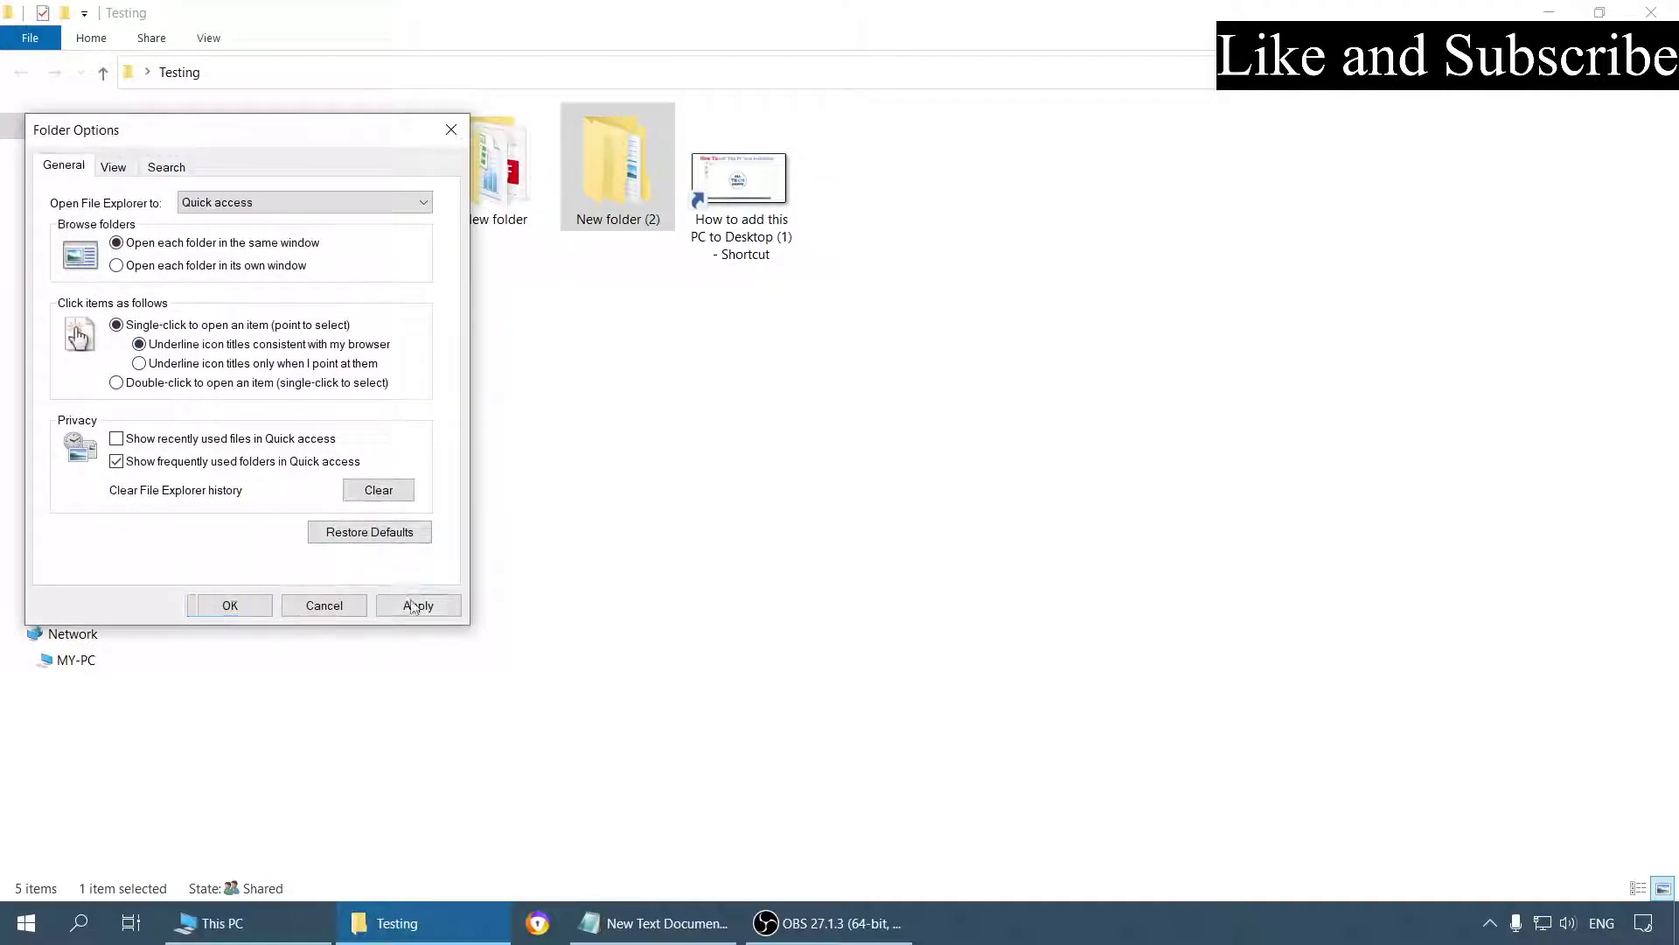
click(416, 604)
click(229, 605)
right_click(524, 370)
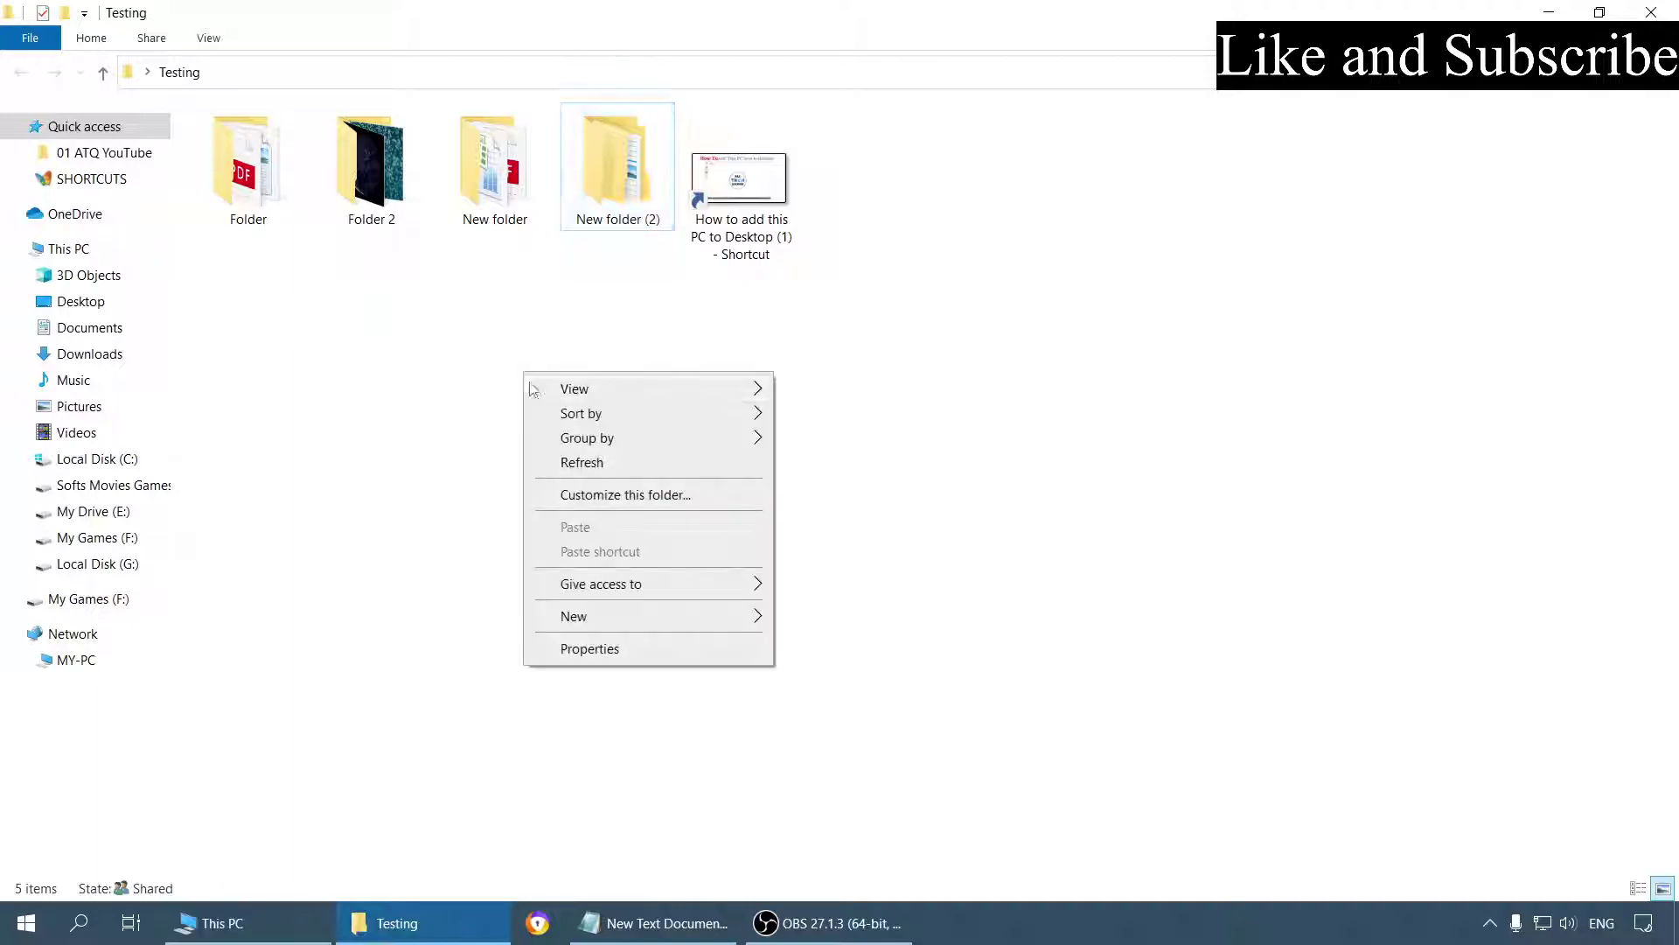
click(597, 462)
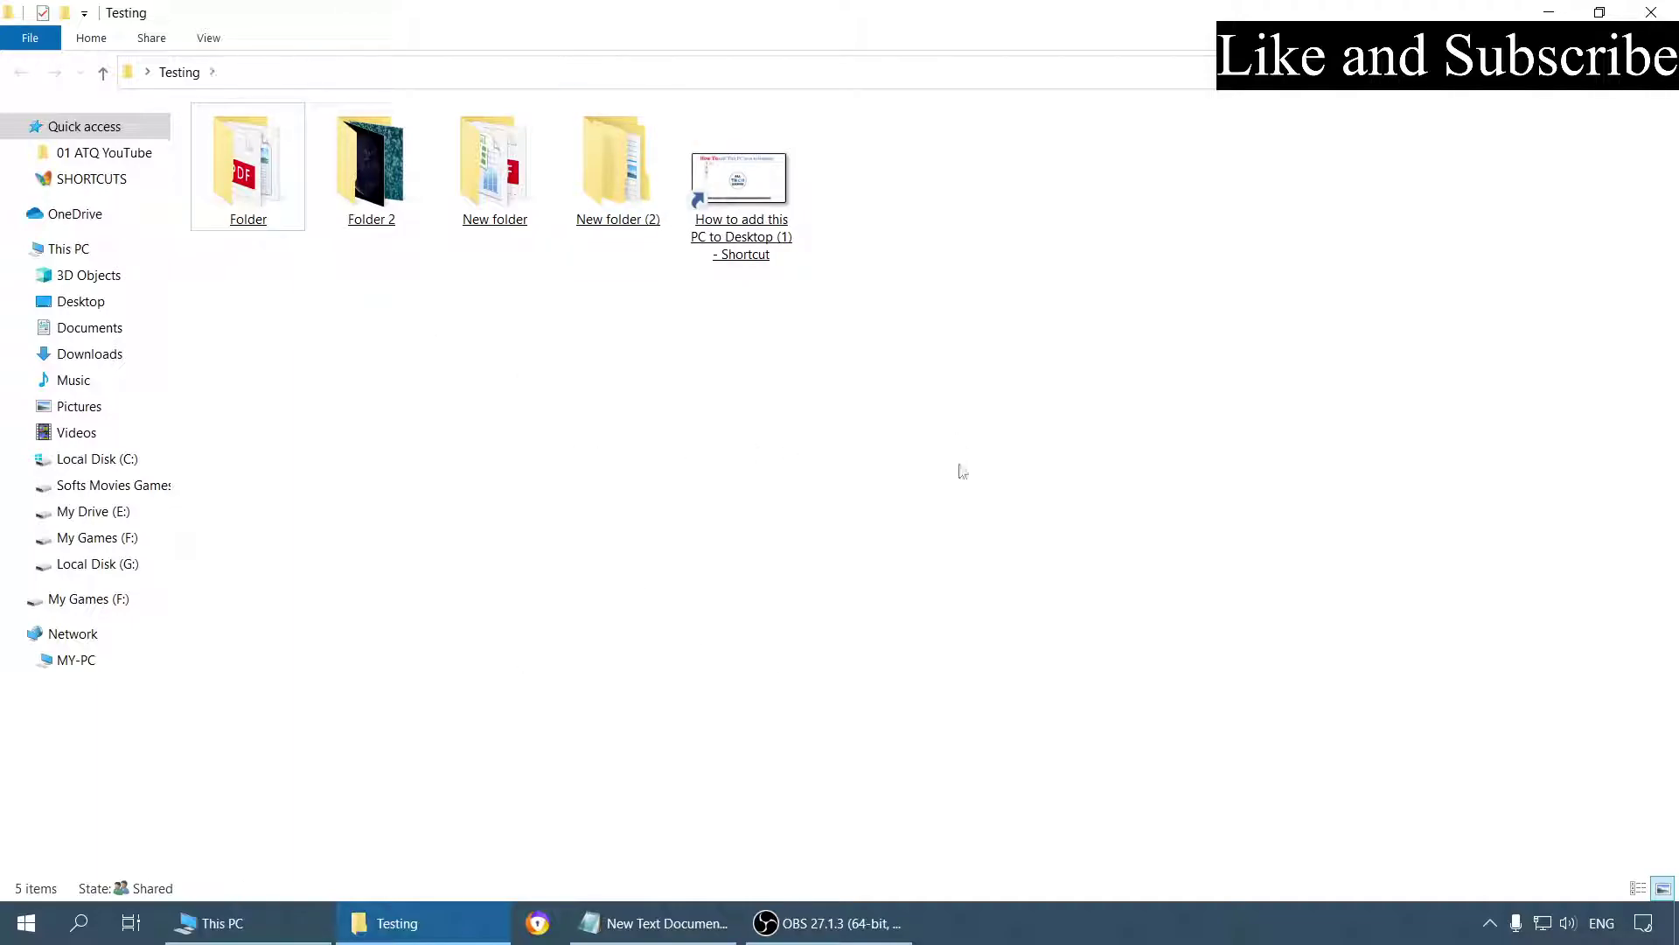
click(739, 183)
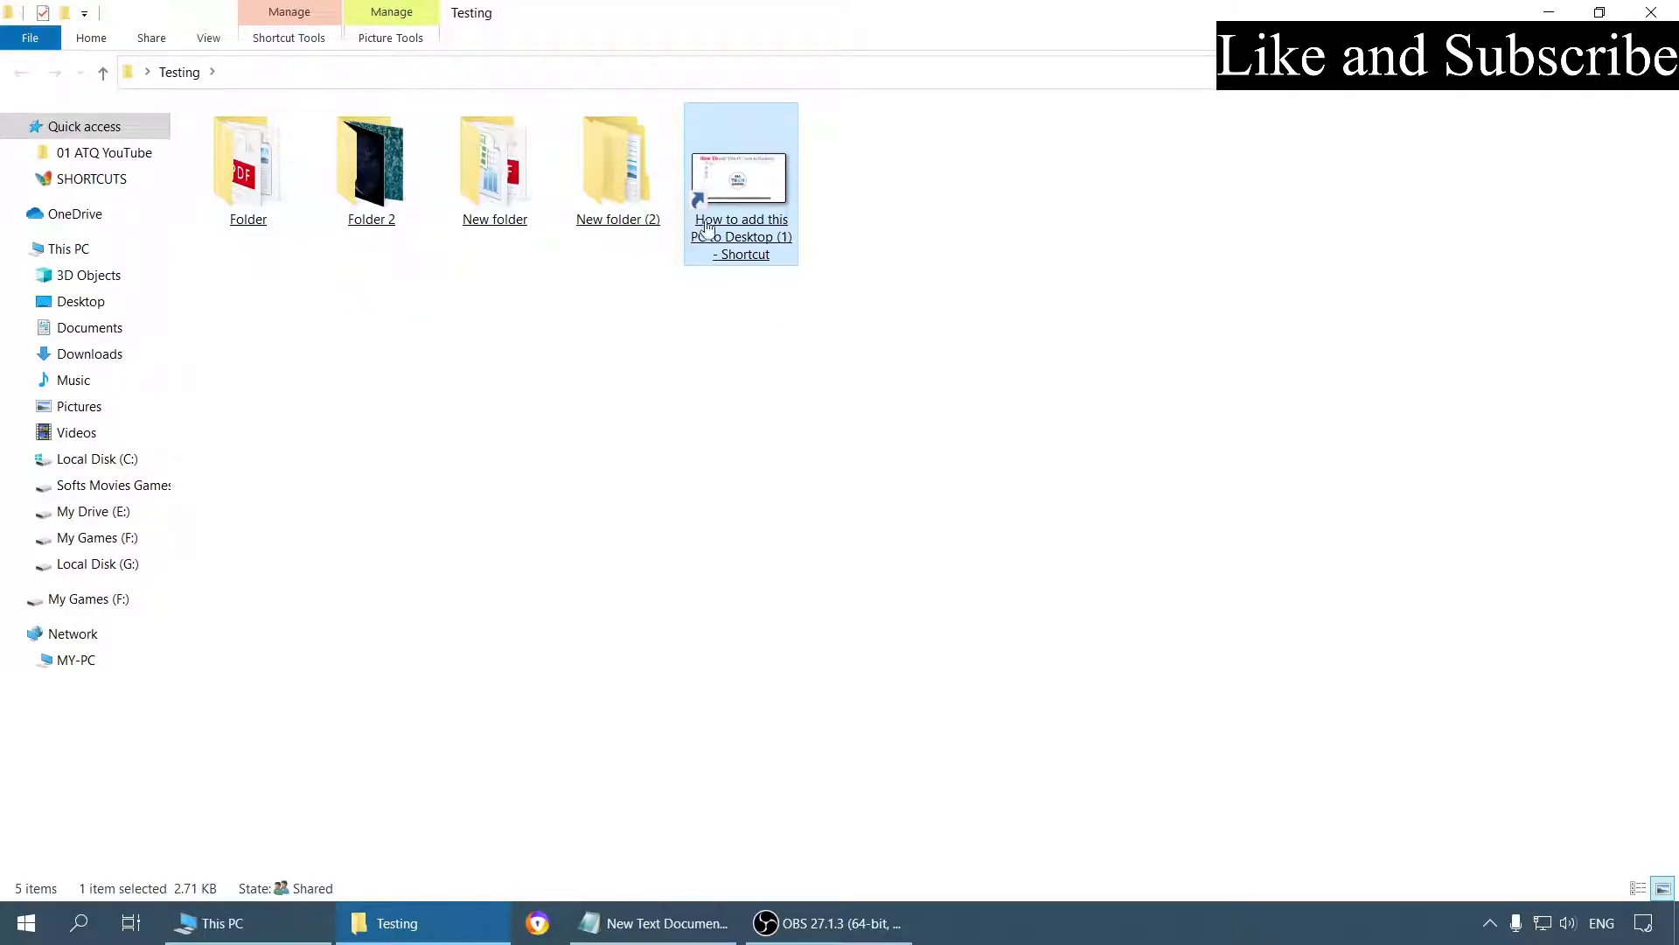
click(237, 171)
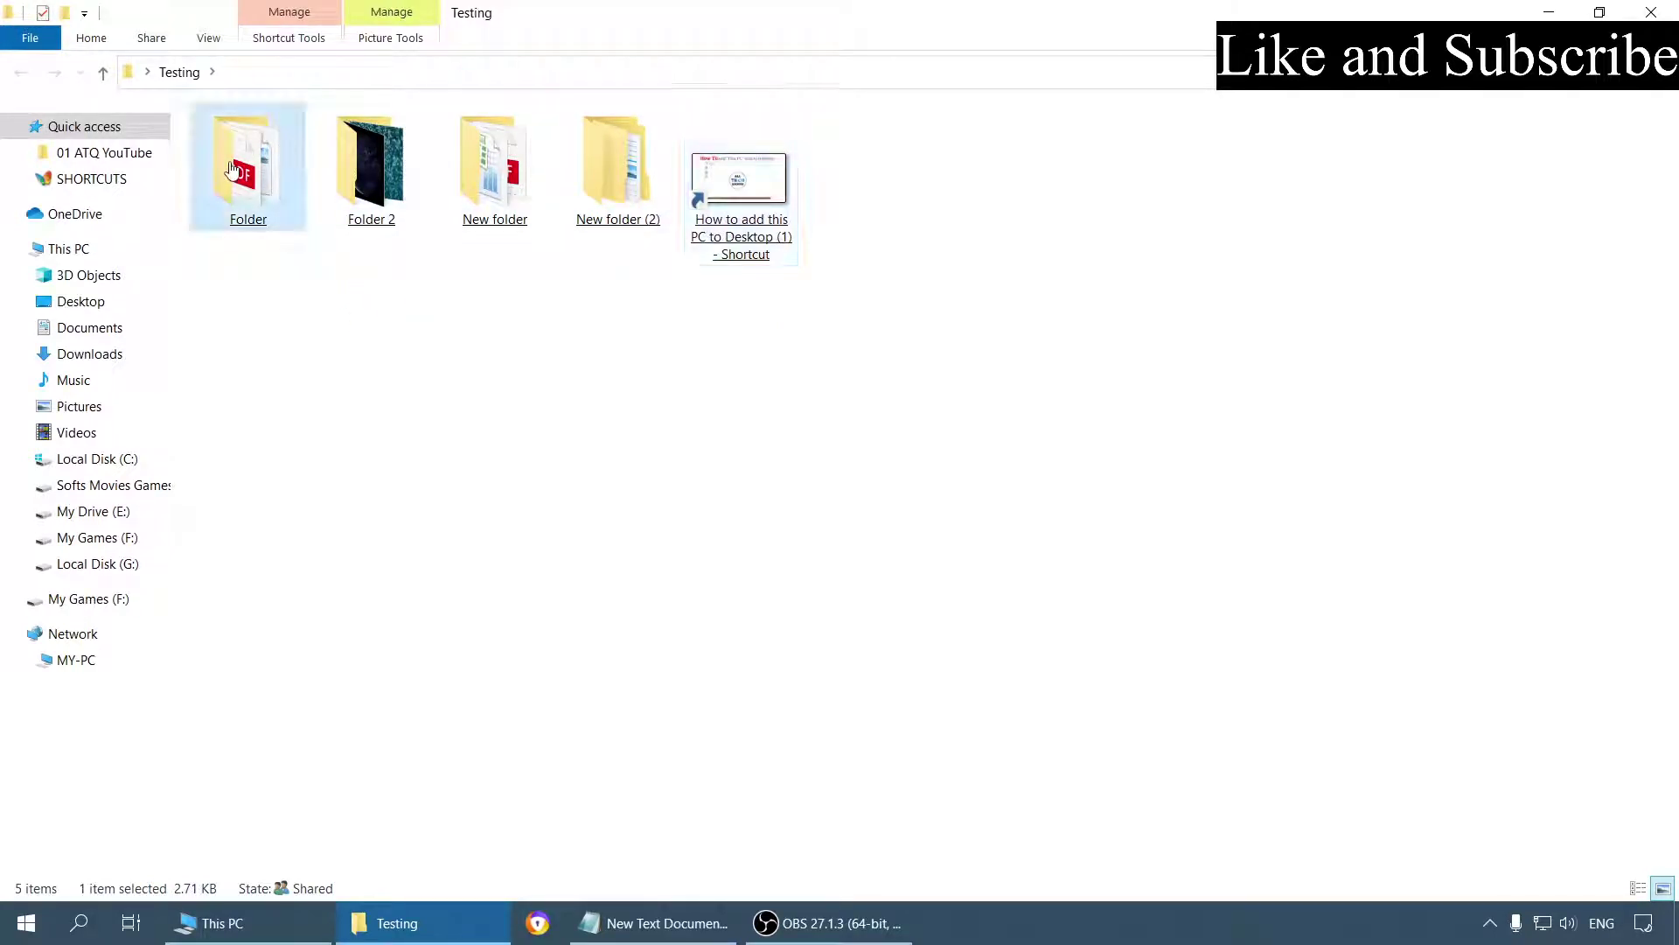
Set Folder Options to underline icon titles only when pointed at, then clear the selection.
click(33, 39)
click(62, 169)
drag(257, 147, 835, 245)
click(718, 461)
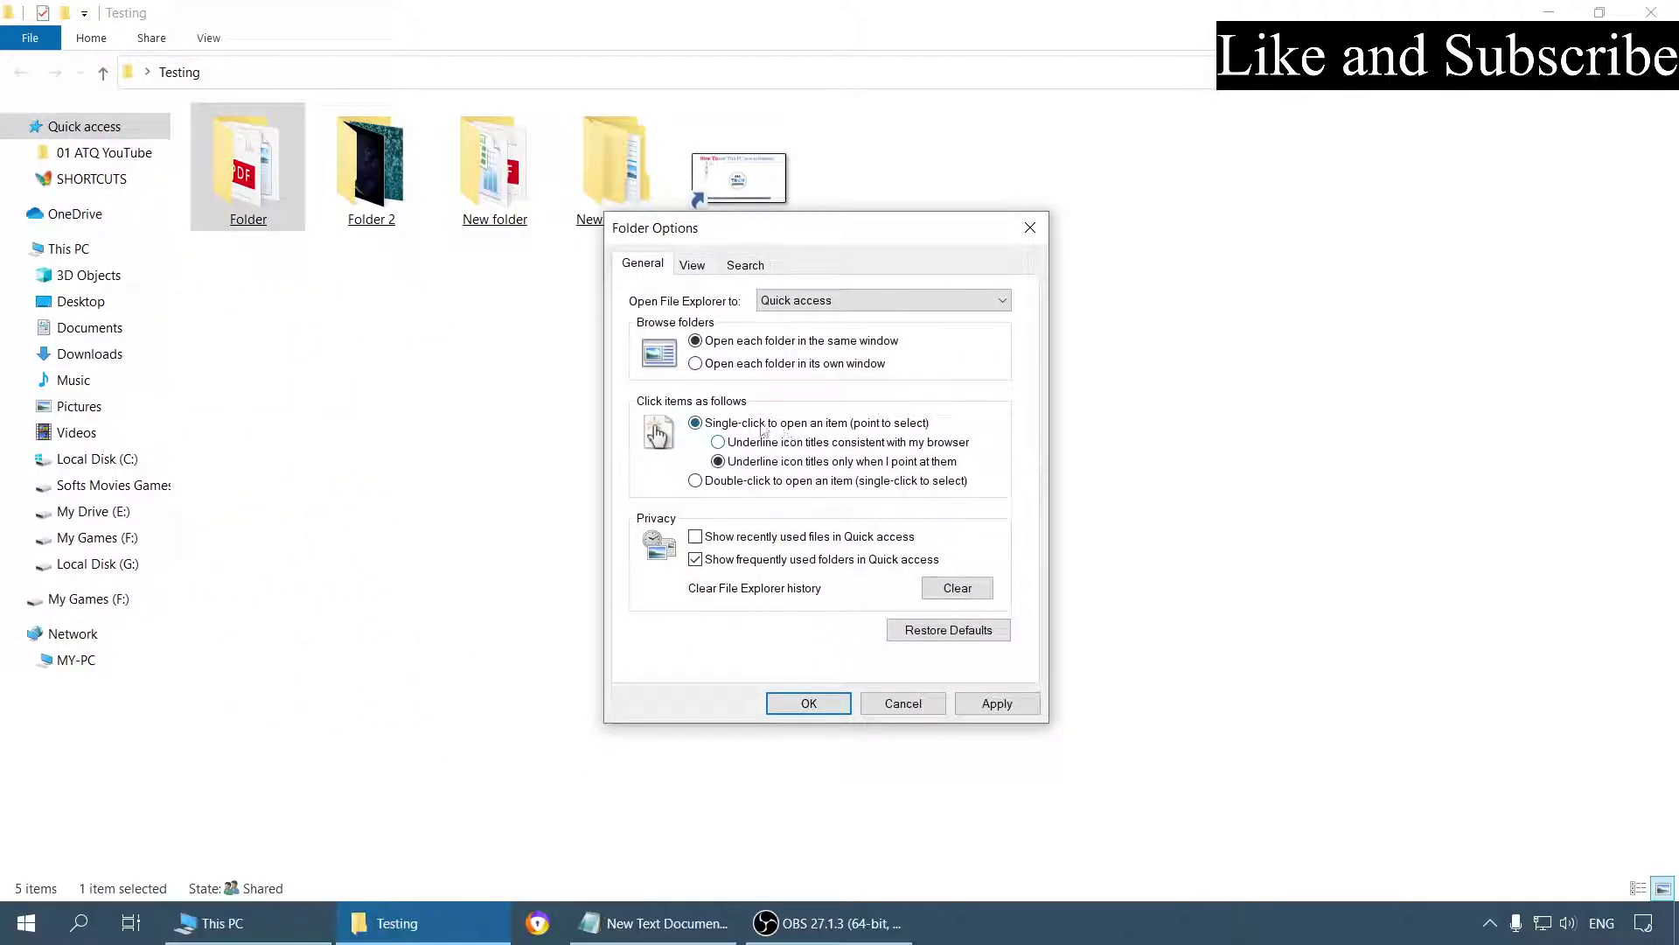
click(980, 704)
click(823, 704)
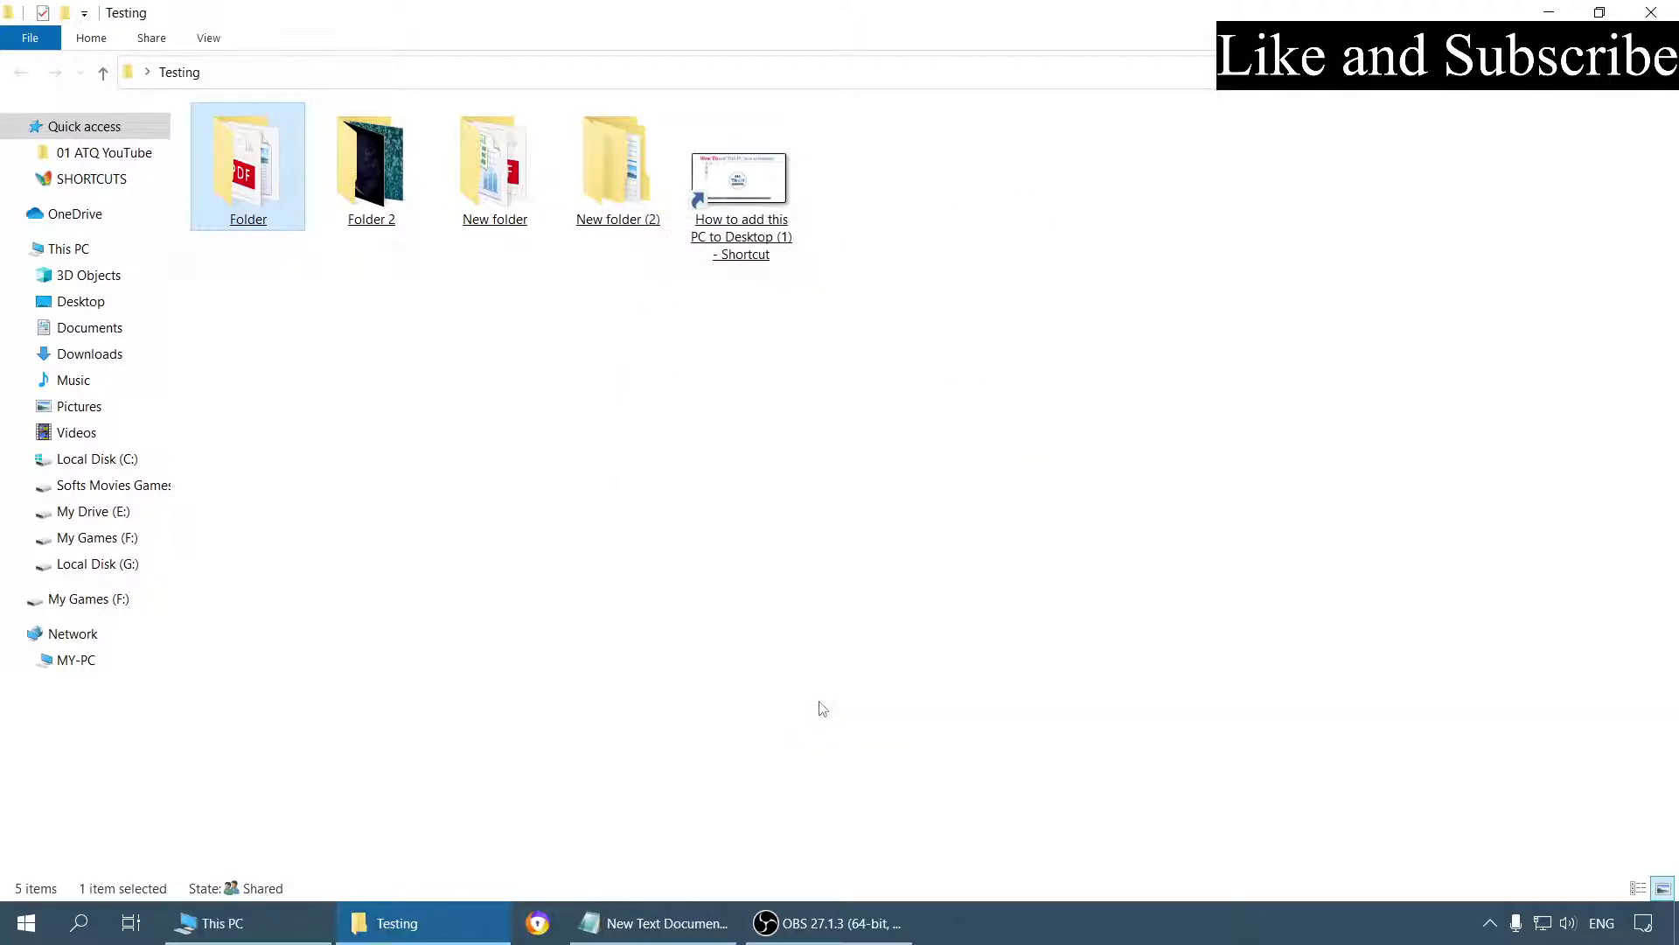
click(609, 424)
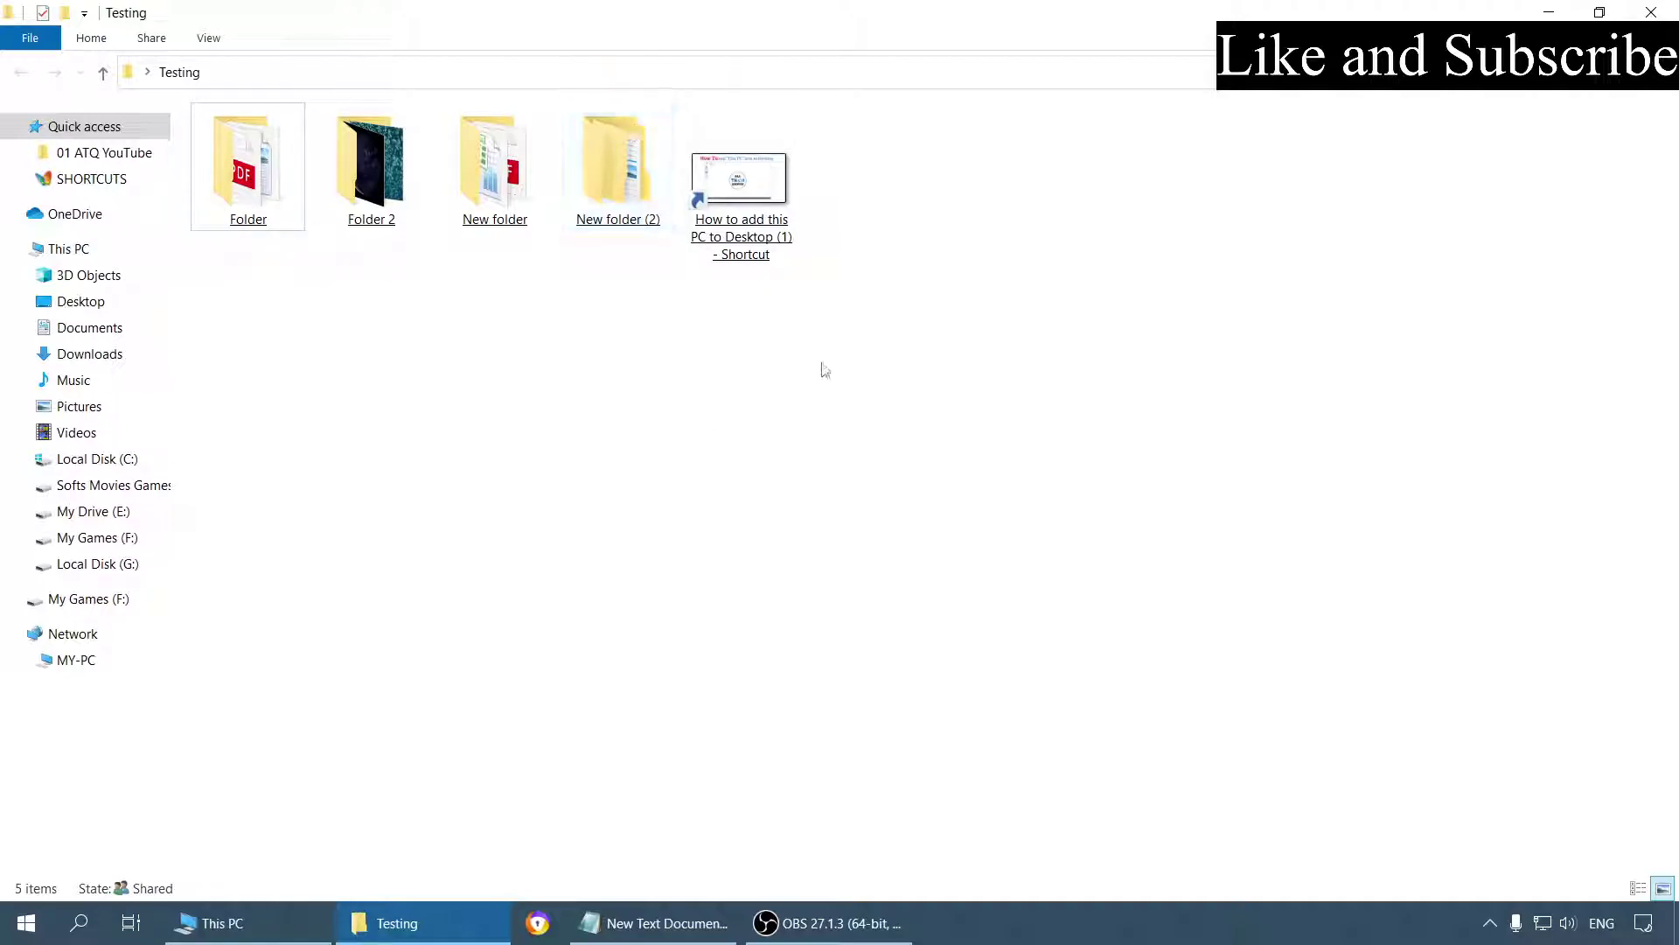
Enable 'Use check boxes to select items' on Folder Options' View tab and apply it.
click(758, 192)
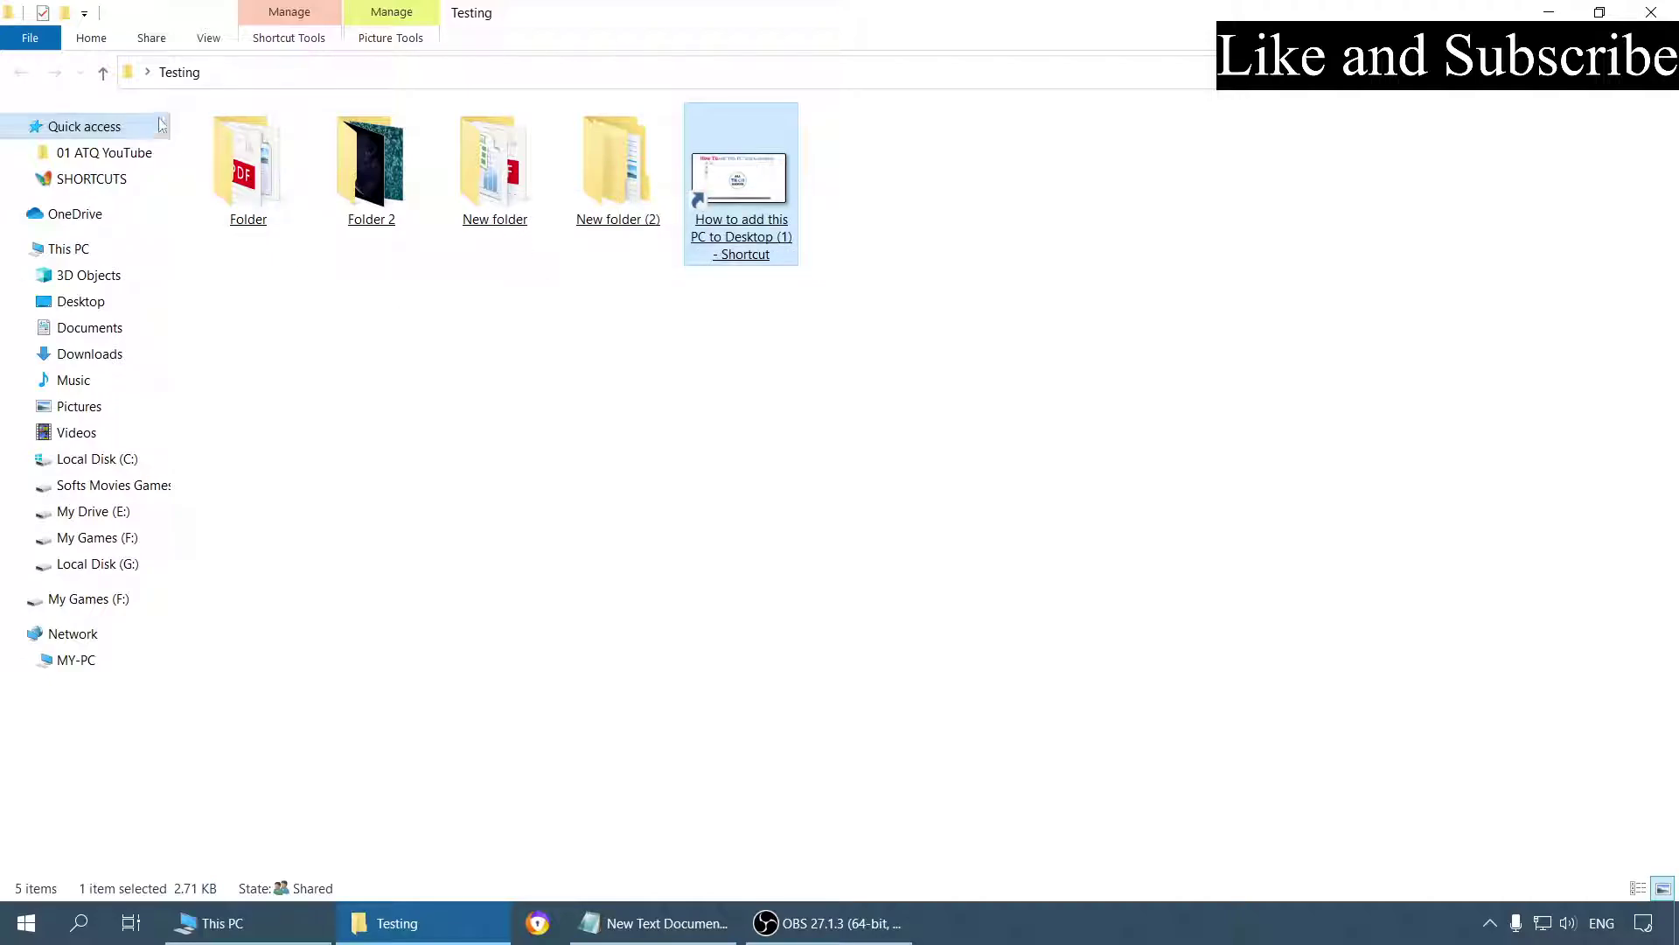
click(29, 38)
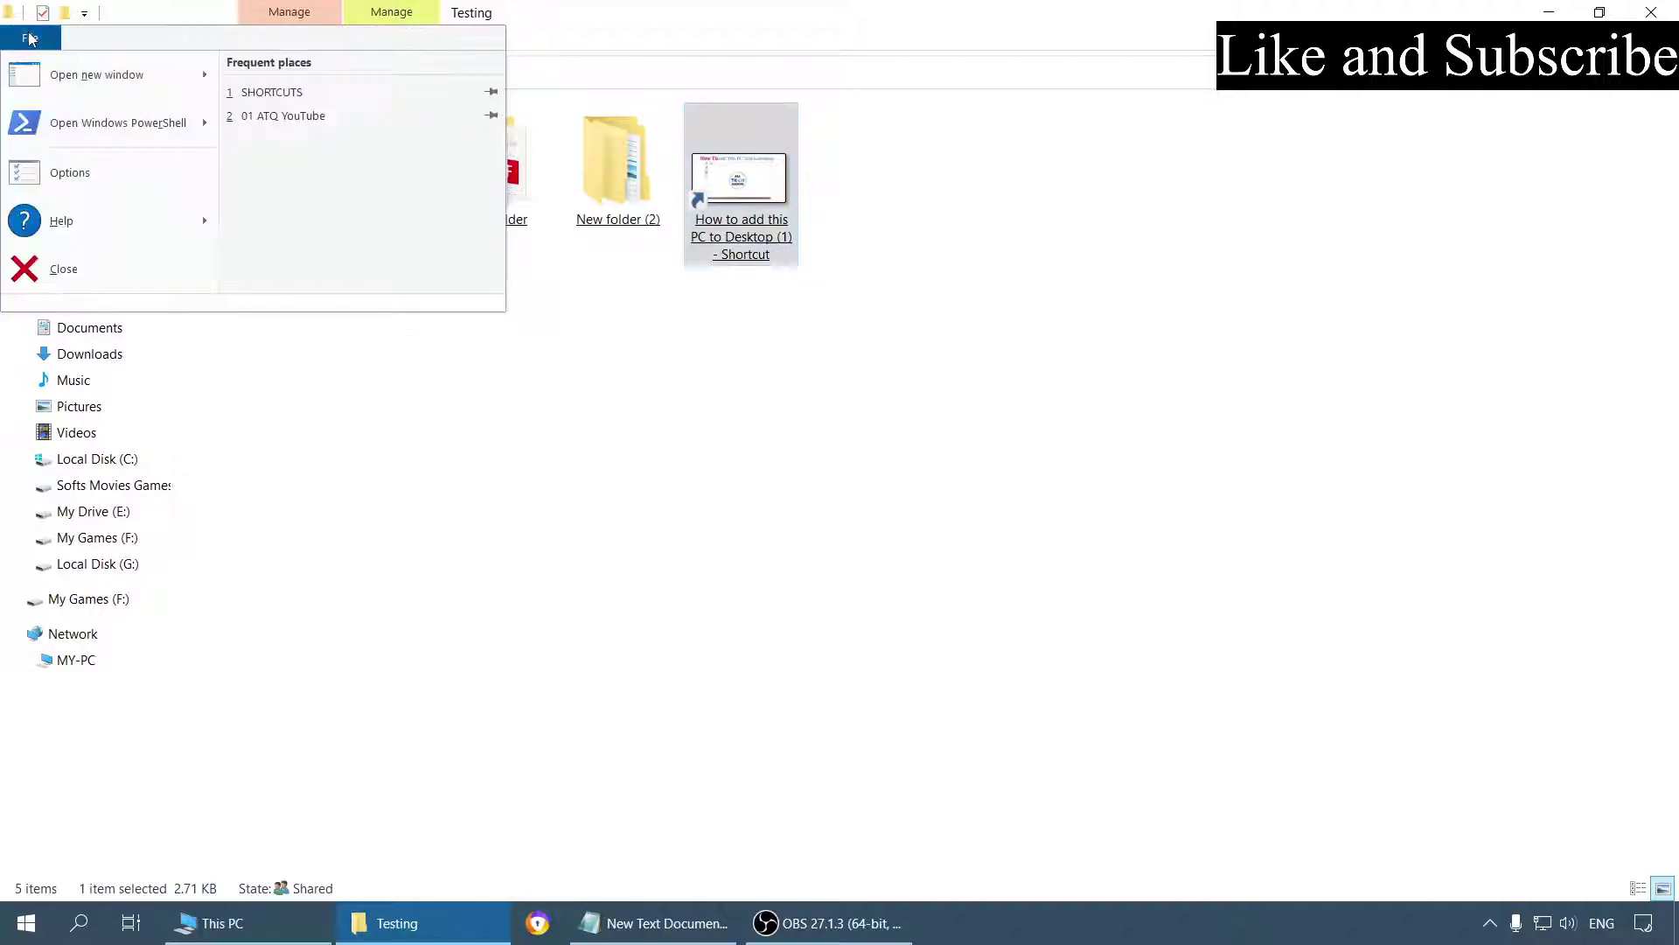
click(61, 179)
drag(278, 140, 957, 257)
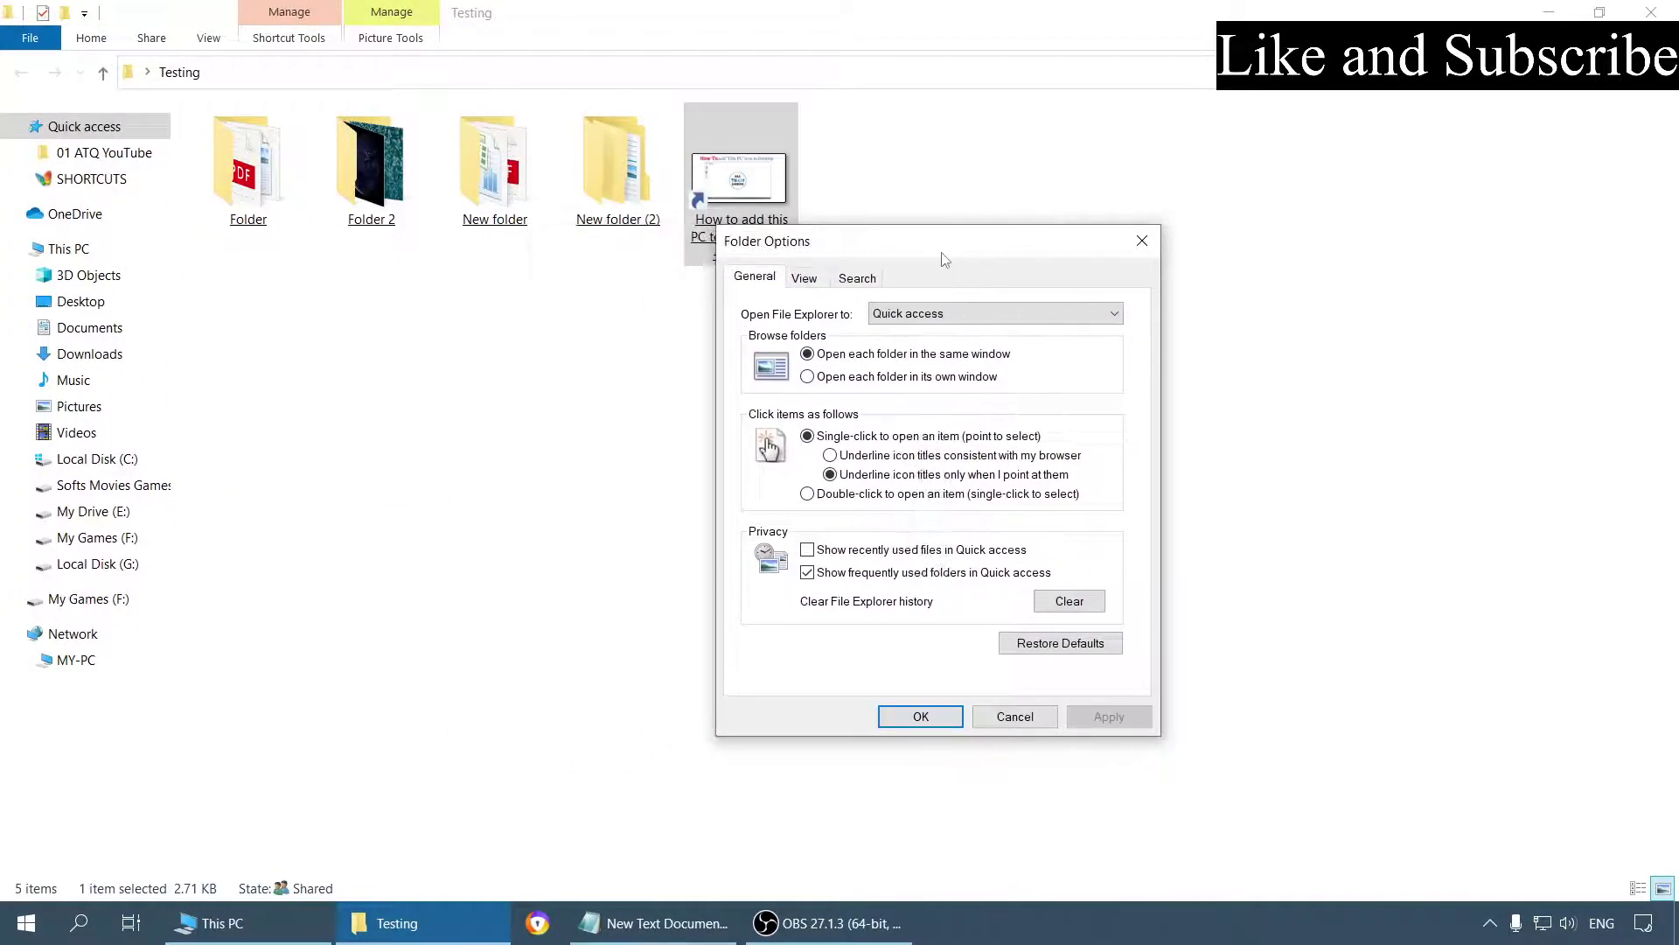
click(798, 280)
scroll(910, 557, down, 5)
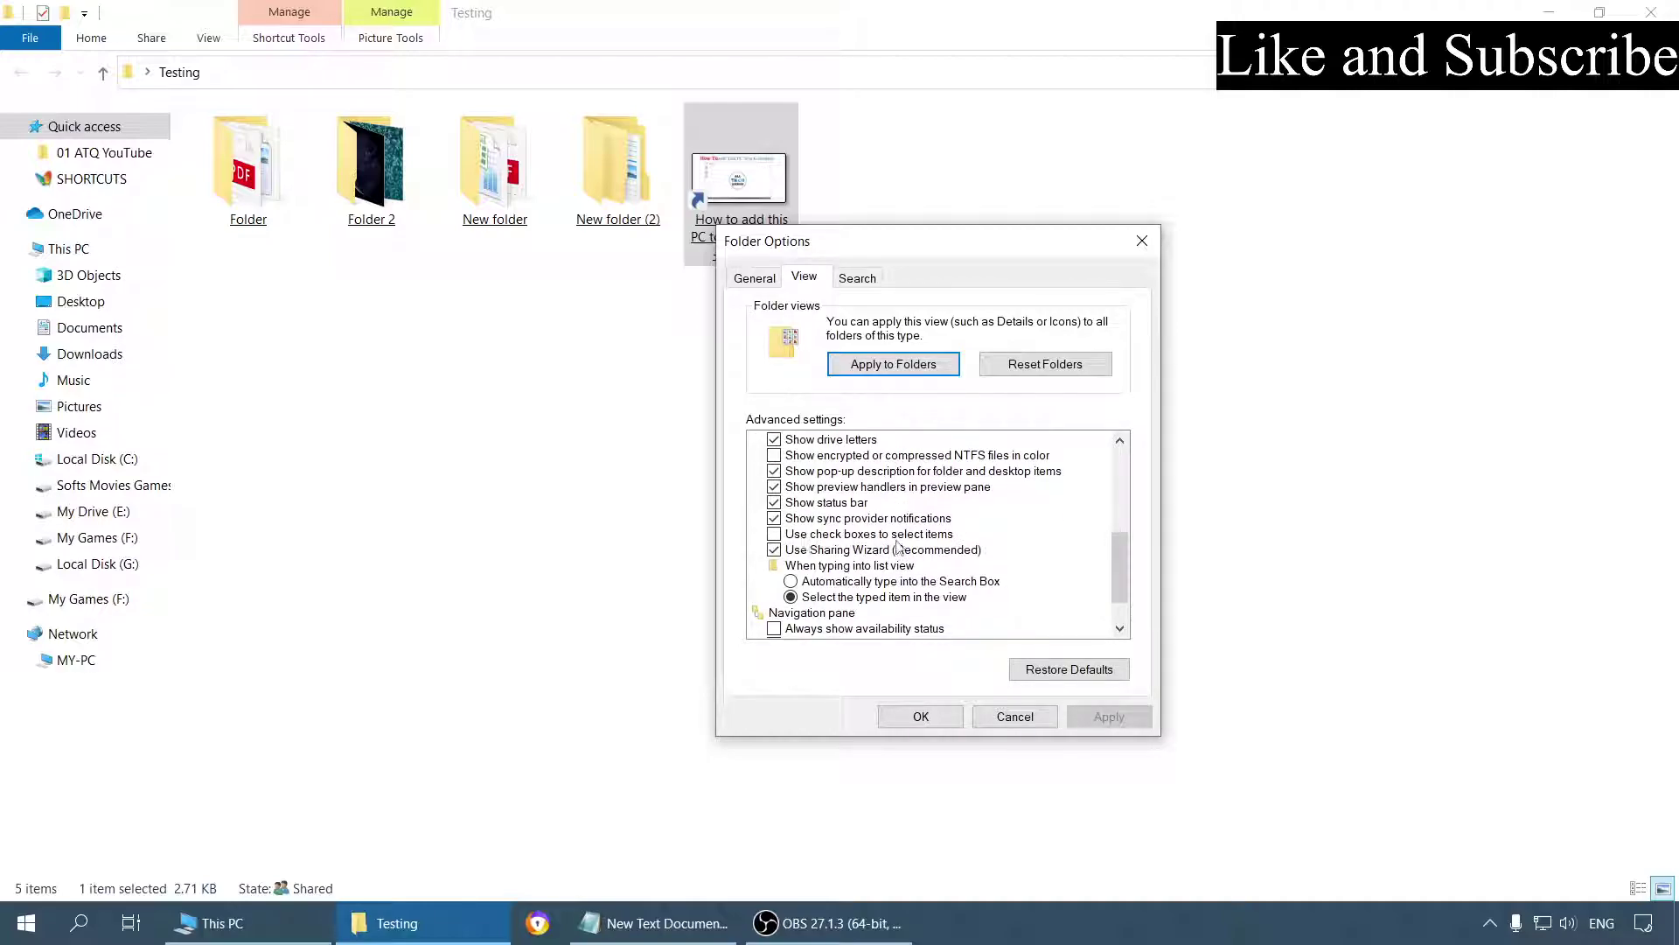
click(885, 535)
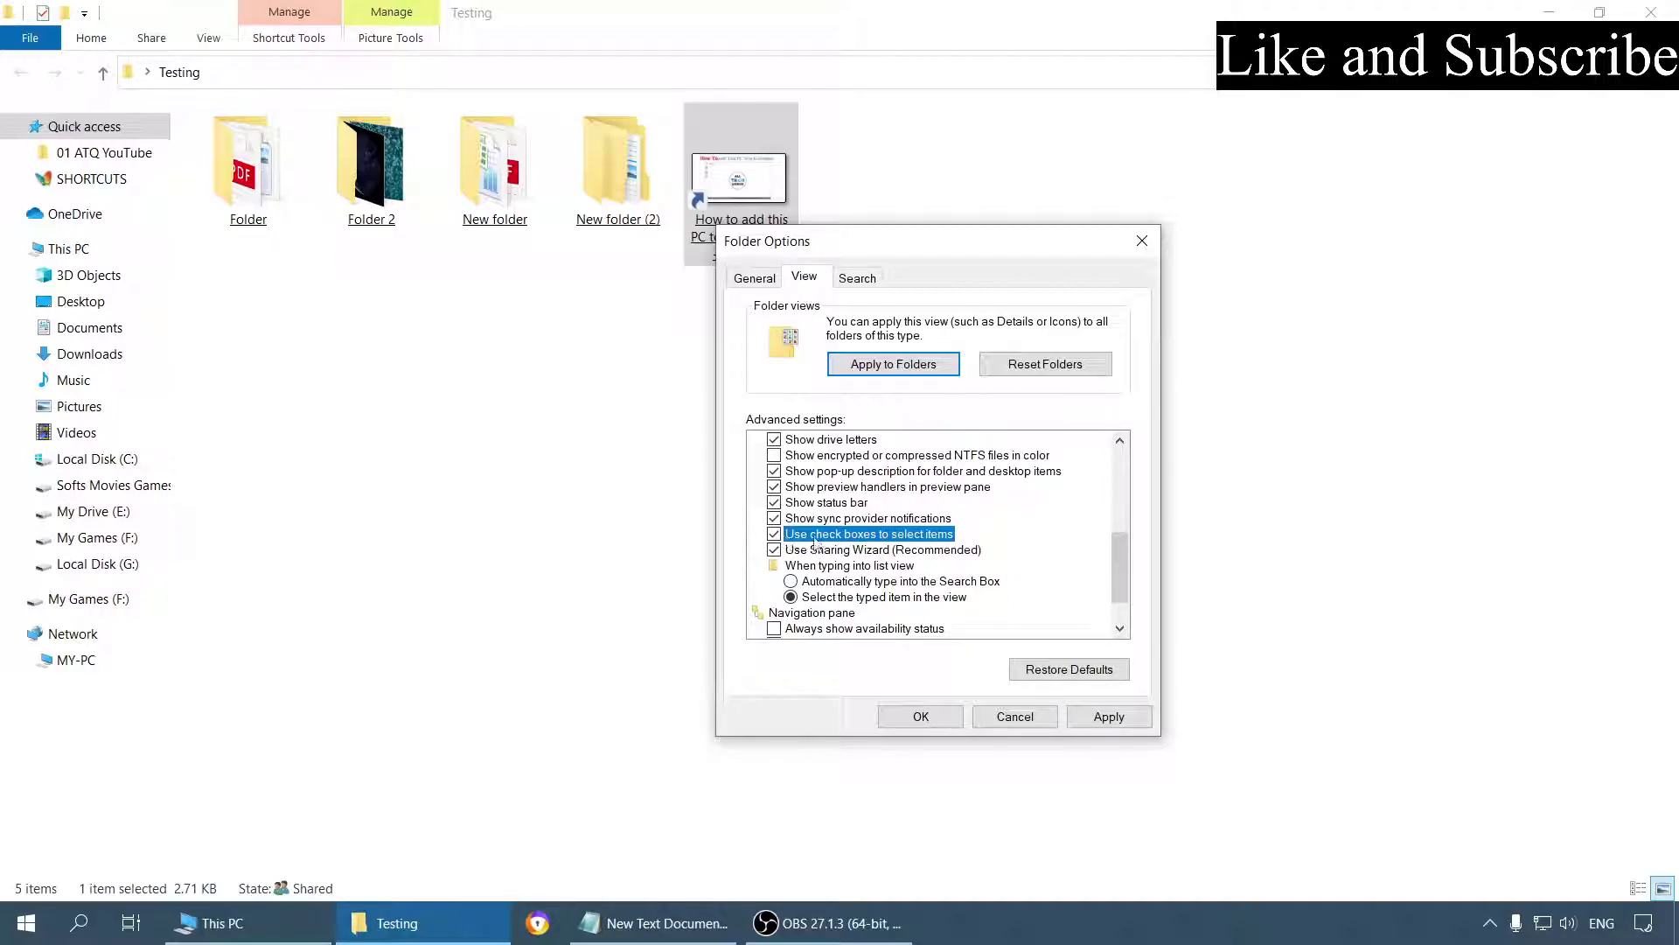
click(1109, 716)
click(921, 716)
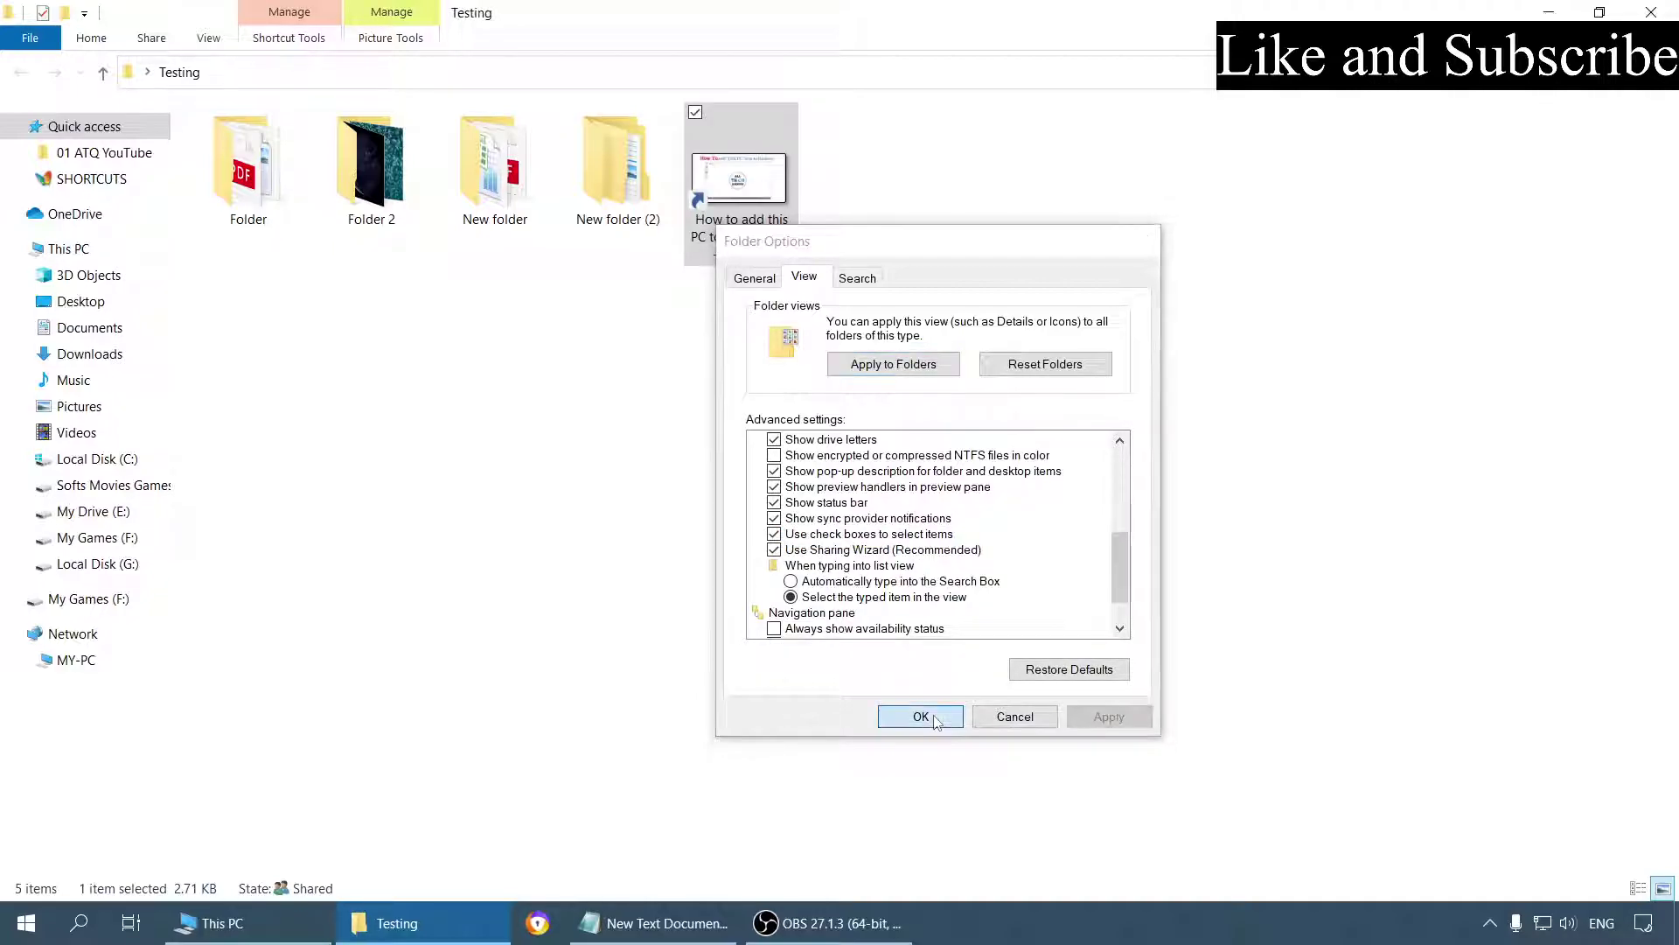
click(735, 464)
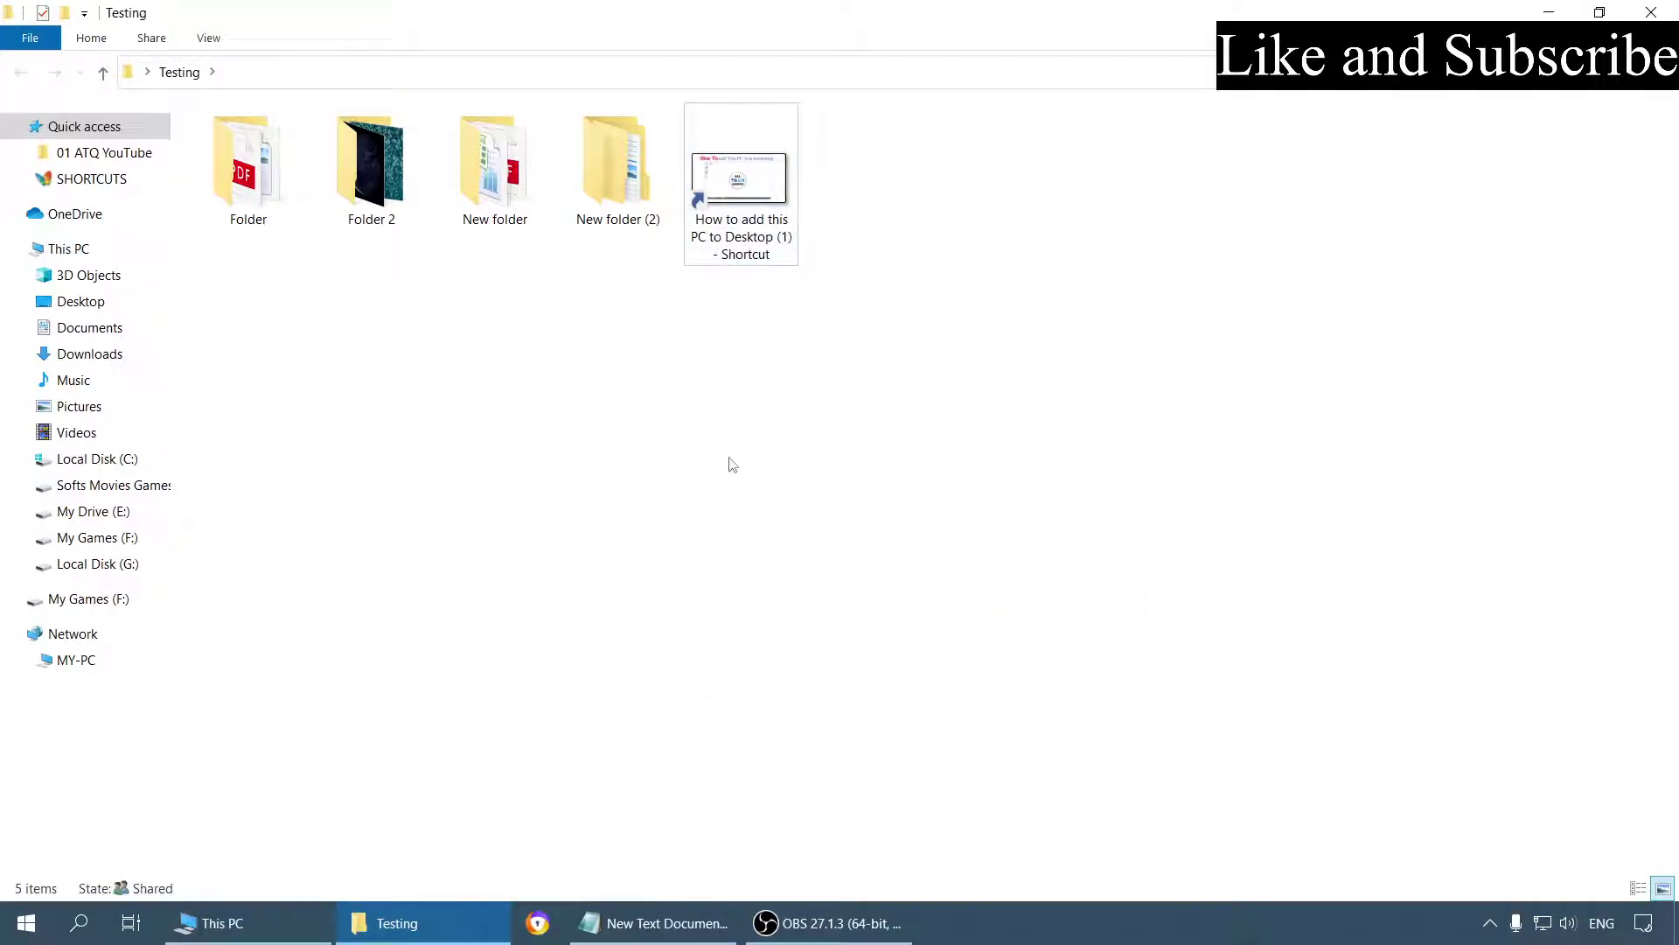
Tick the check boxes of the shortcut, New folder (2) and New folder.
click(695, 113)
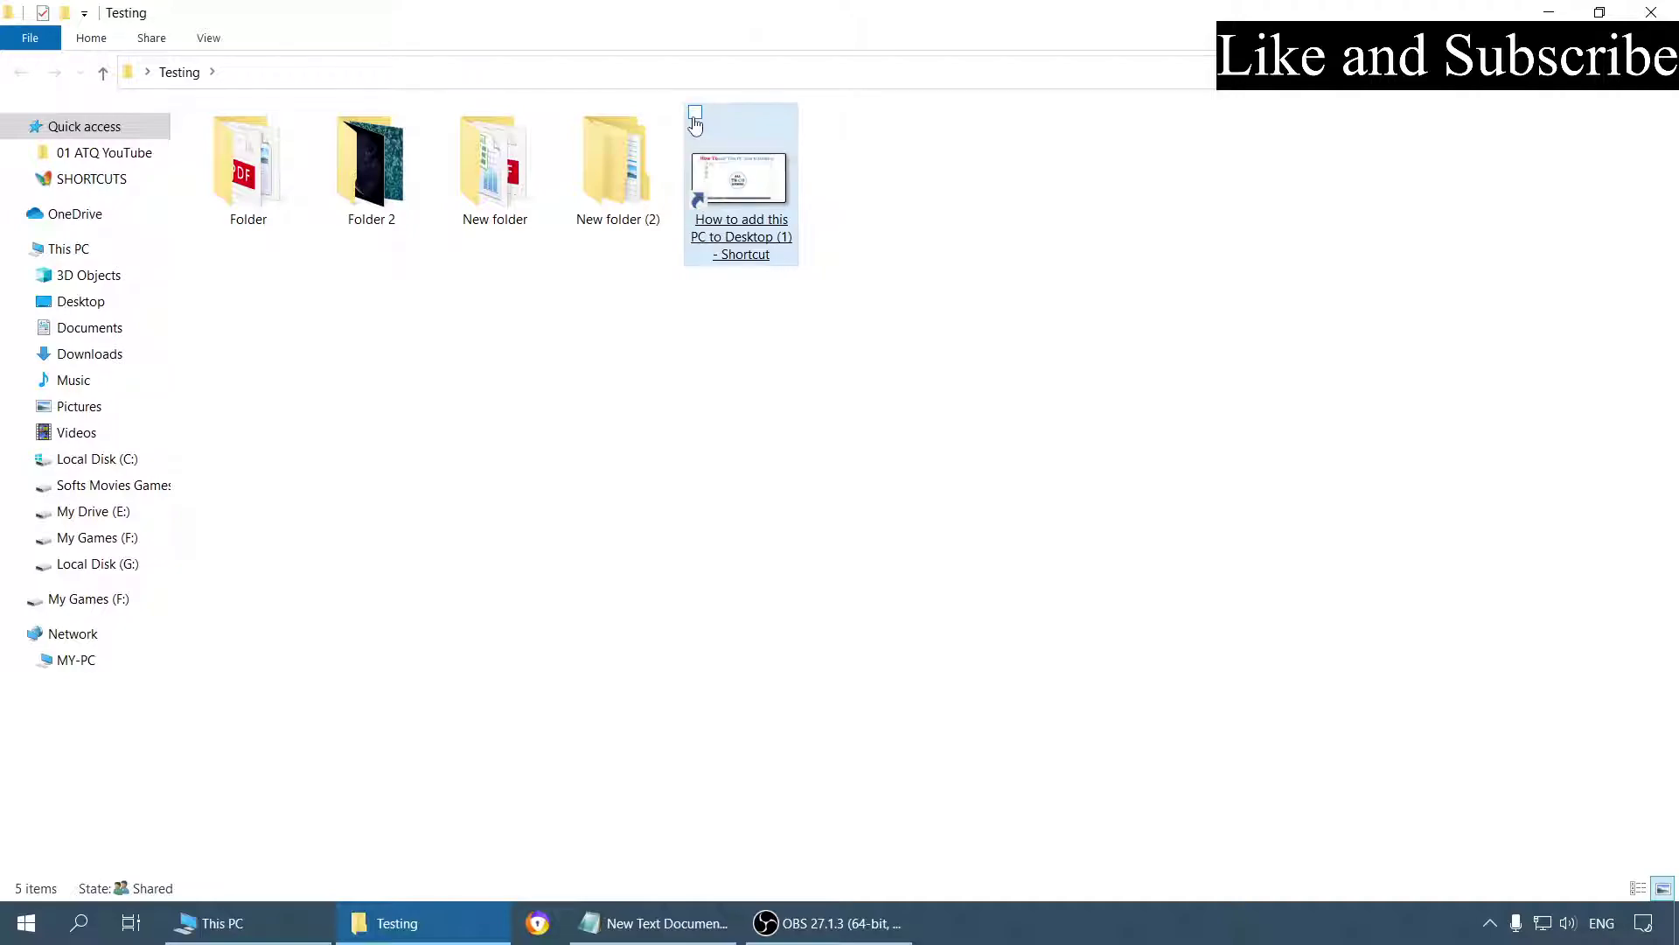
click(572, 113)
click(449, 113)
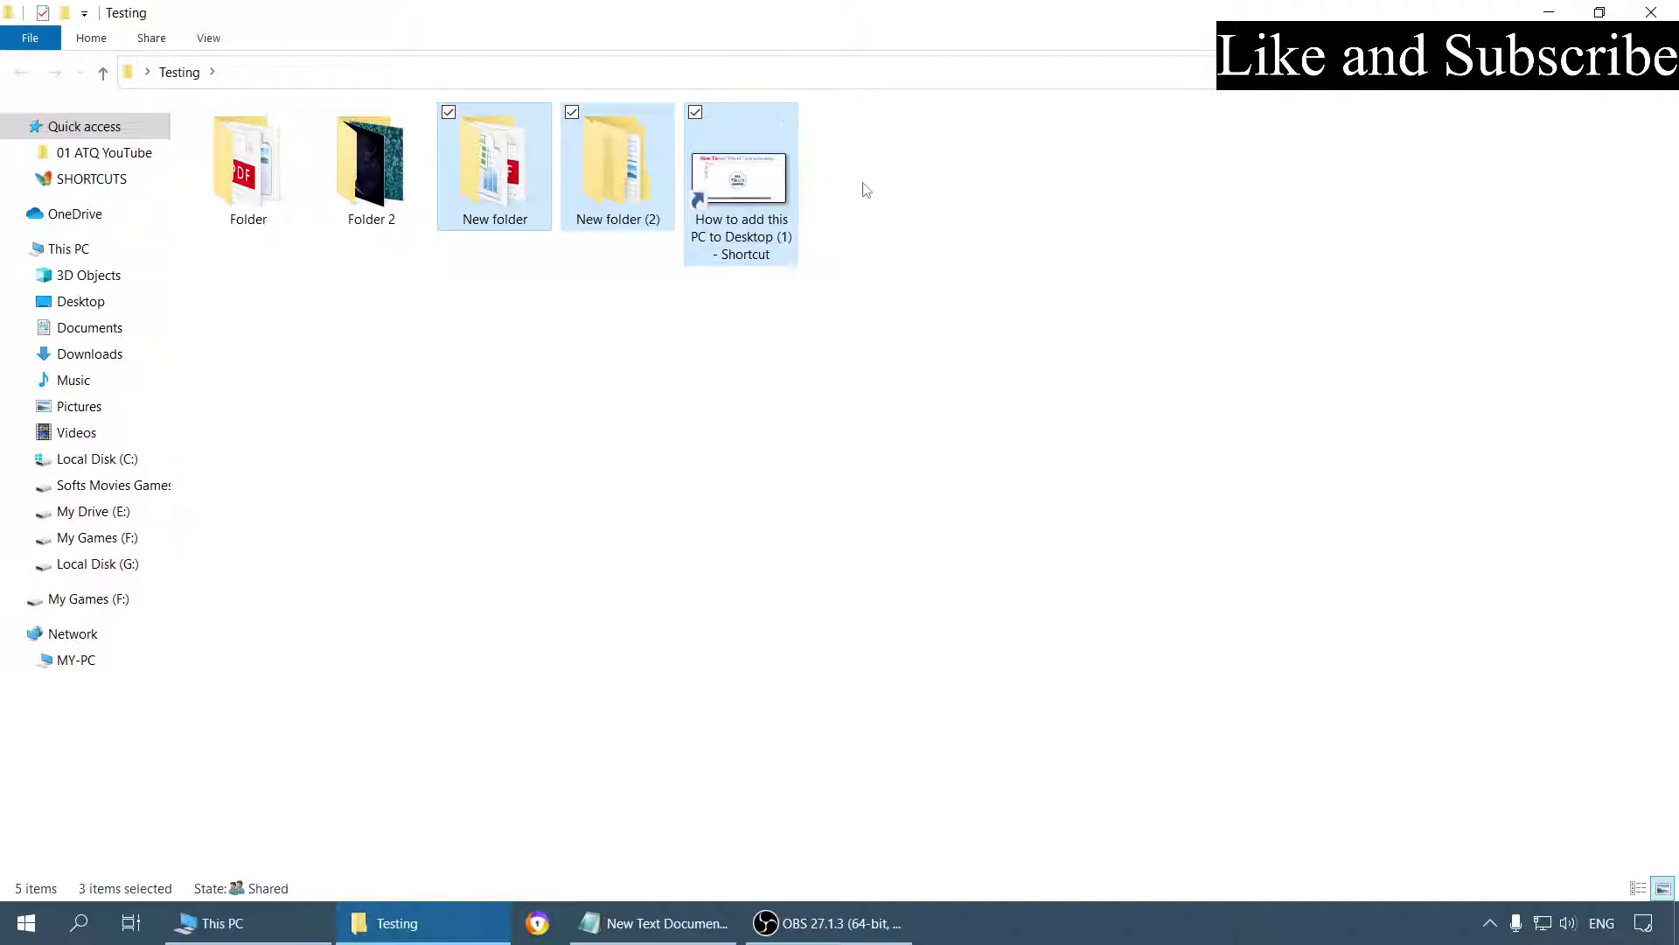
Clear the three-item selection and minimize the Testing window.
click(964, 260)
click(1549, 12)
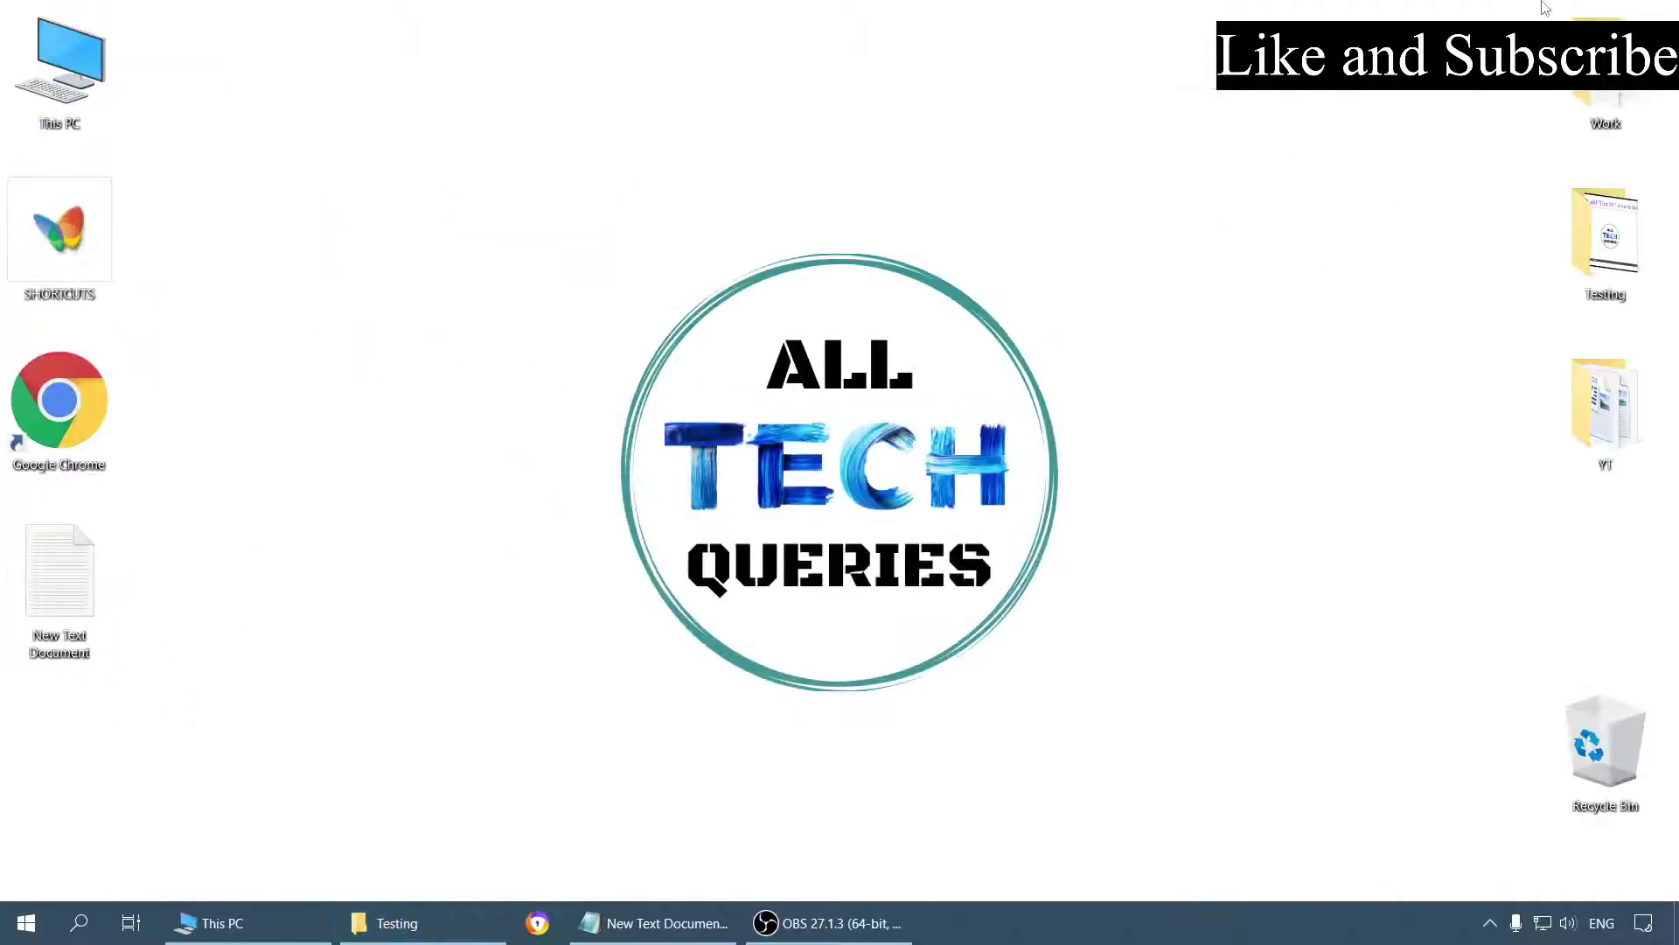